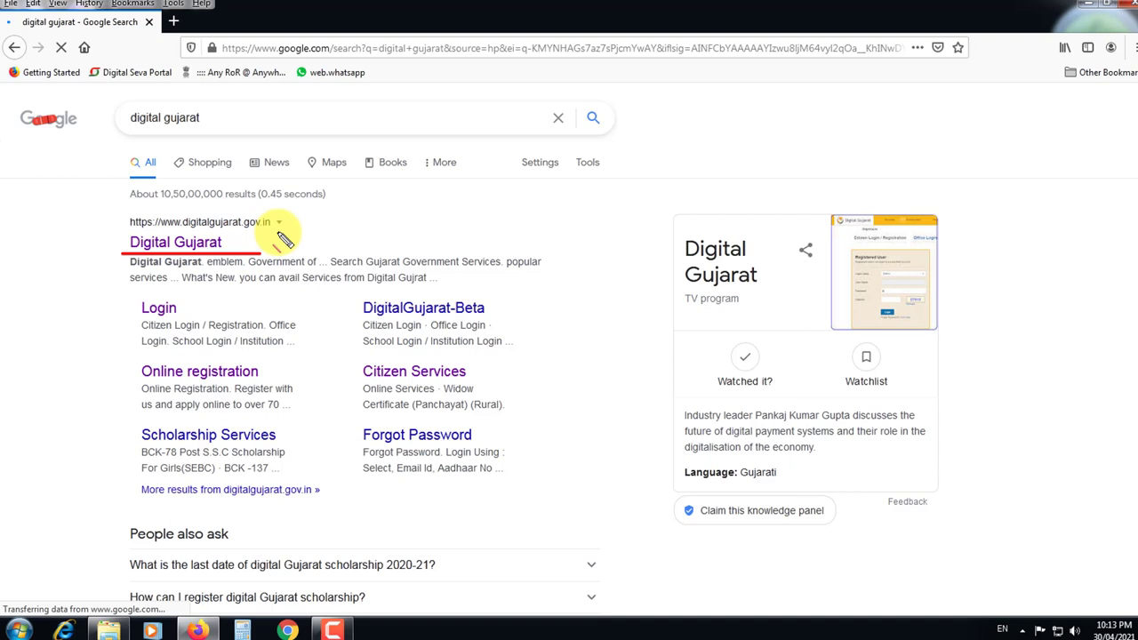
Step: Open the Digital Gujarat portal from the search results and locate its Register and Login links
click(180, 247)
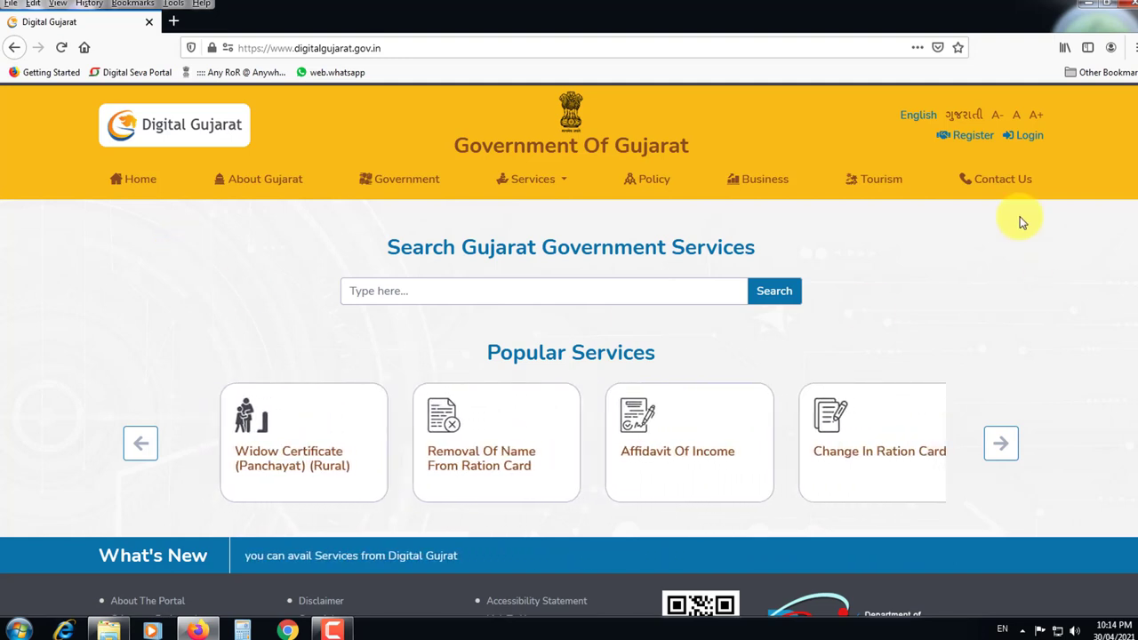
mouse_move(922, 116)
mouse_down()
mouse_move(929, 158)
mouse_move(986, 114)
mouse_up()
drag(952, 148, 995, 147)
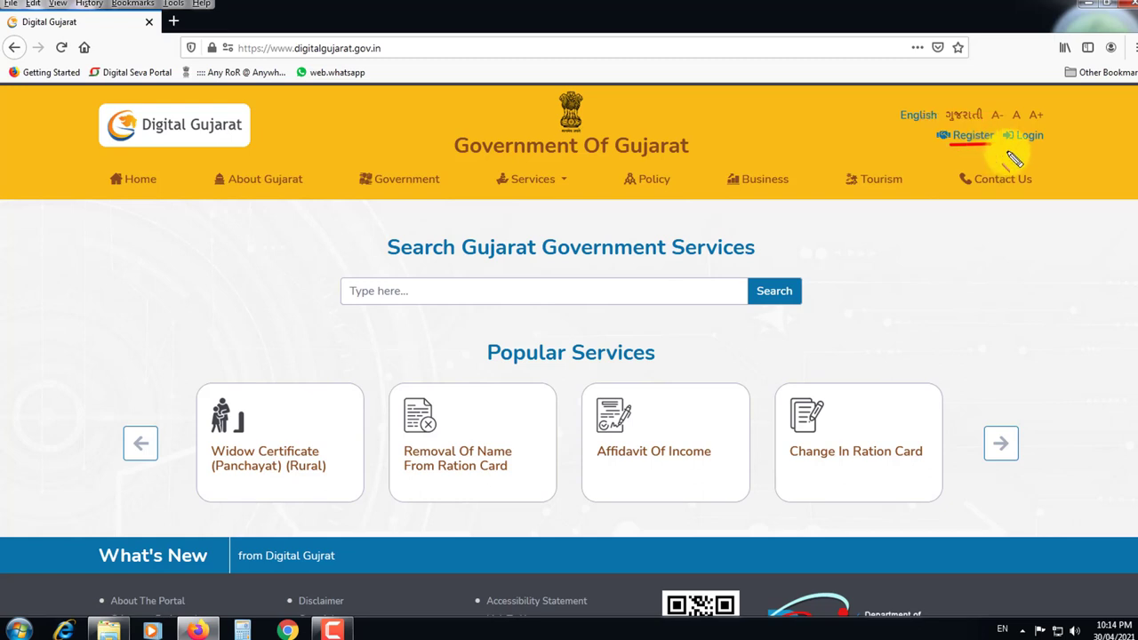
drag(1007, 141, 1044, 140)
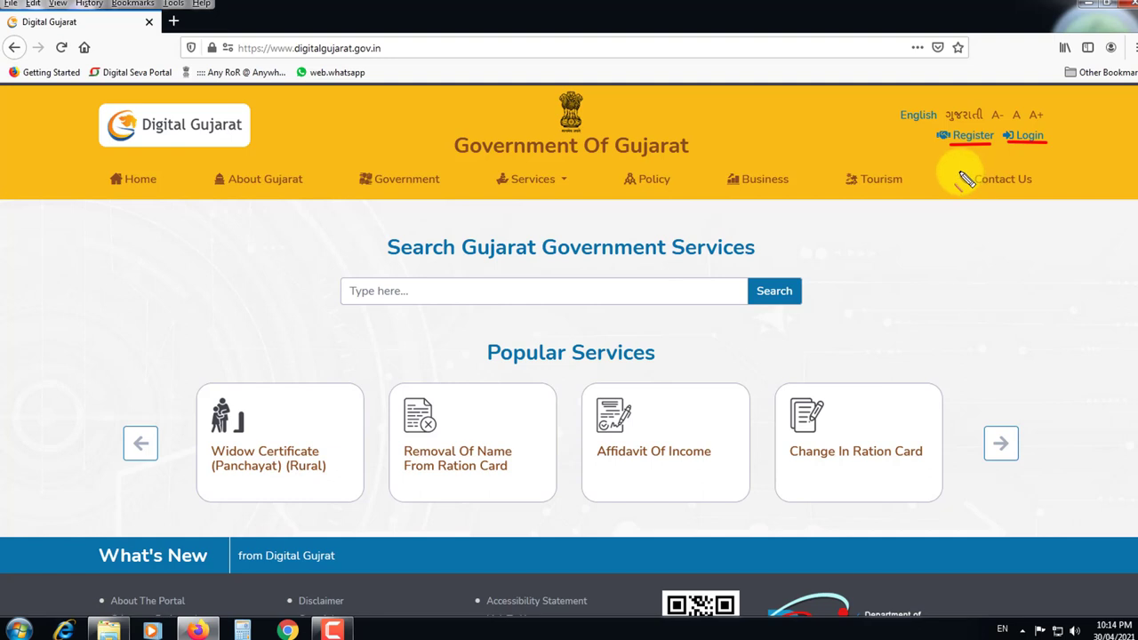
Step: Open the online citizen registration form, review its mobile, email, password and captcha fields, and cancel out without filling it in
click(973, 138)
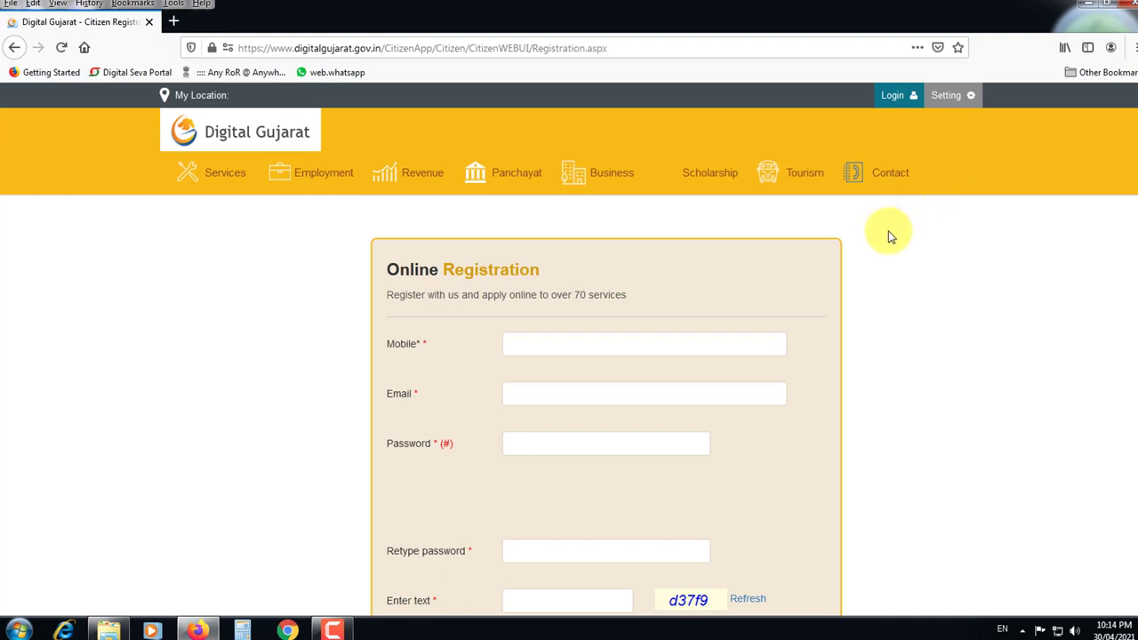
scroll(916, 238, down, 2)
scroll(923, 249, up, 2)
drag(504, 355, 680, 356)
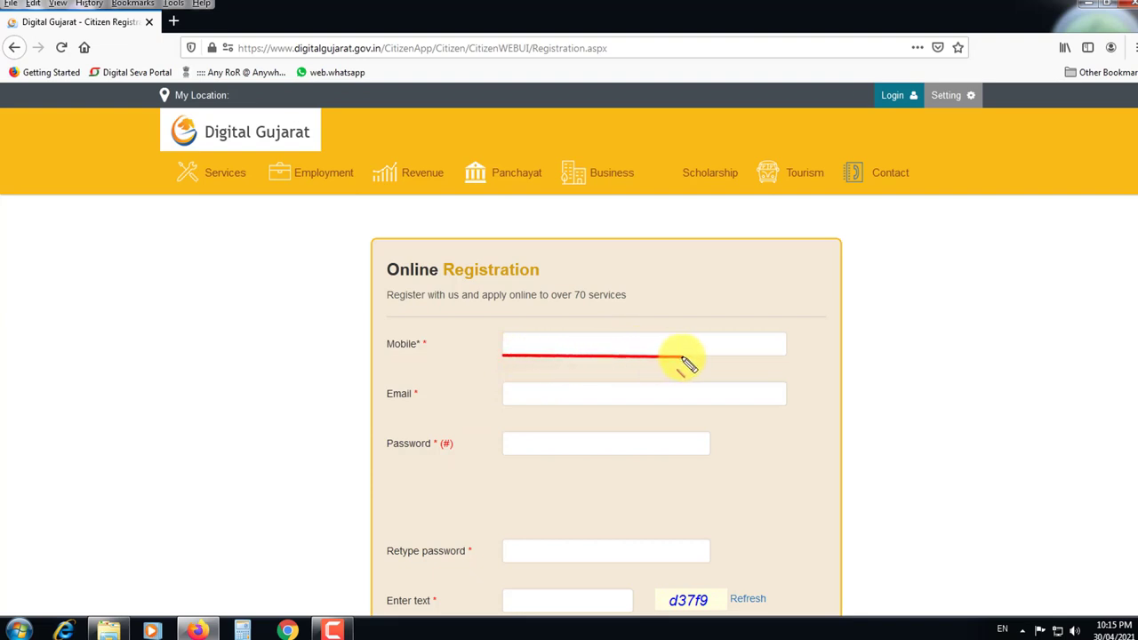
drag(503, 407, 637, 407)
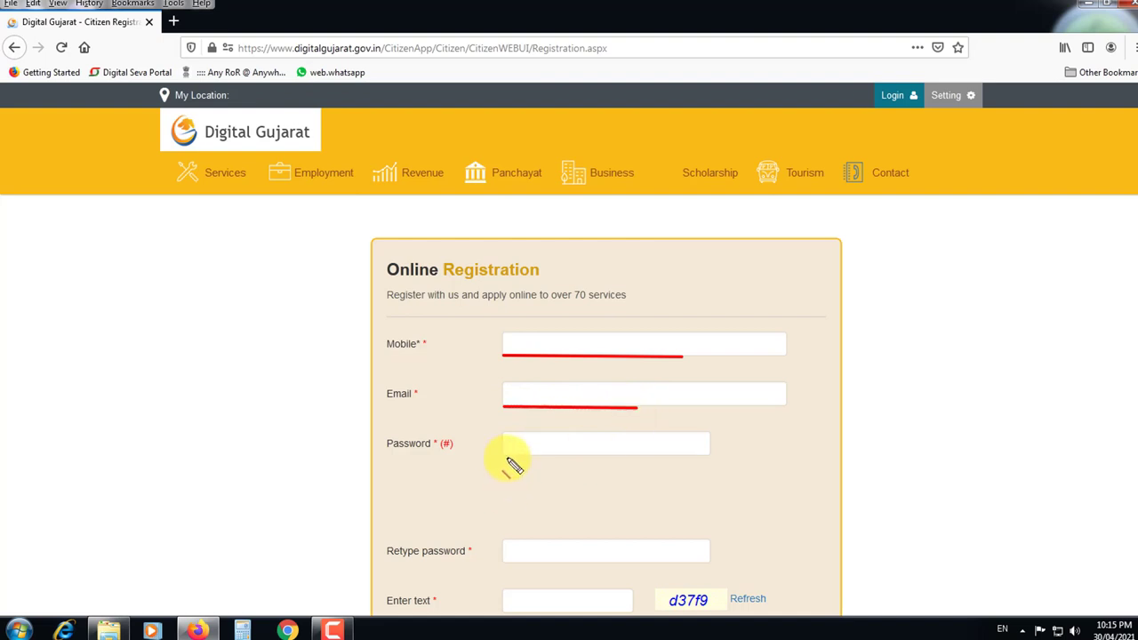
drag(502, 455, 618, 454)
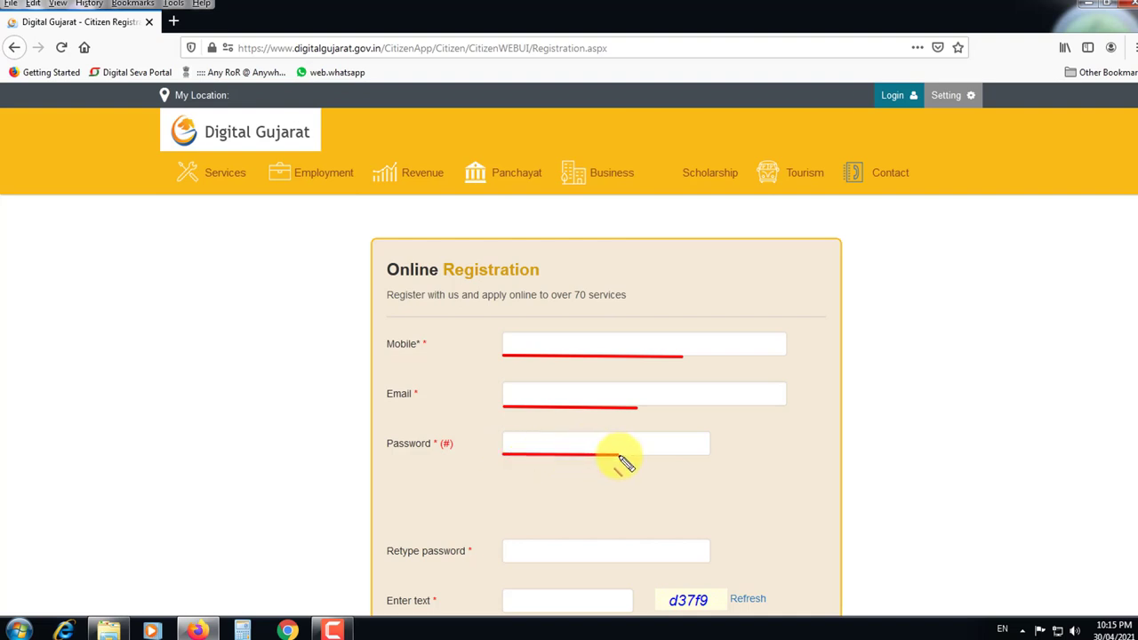
drag(503, 563, 619, 563)
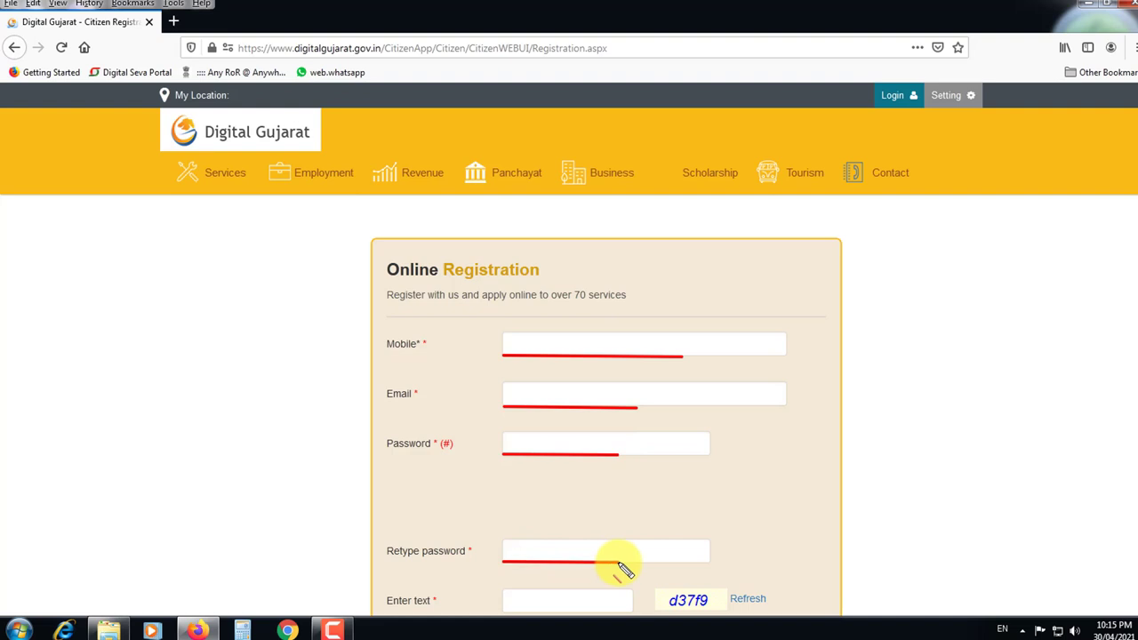
key(Escape)
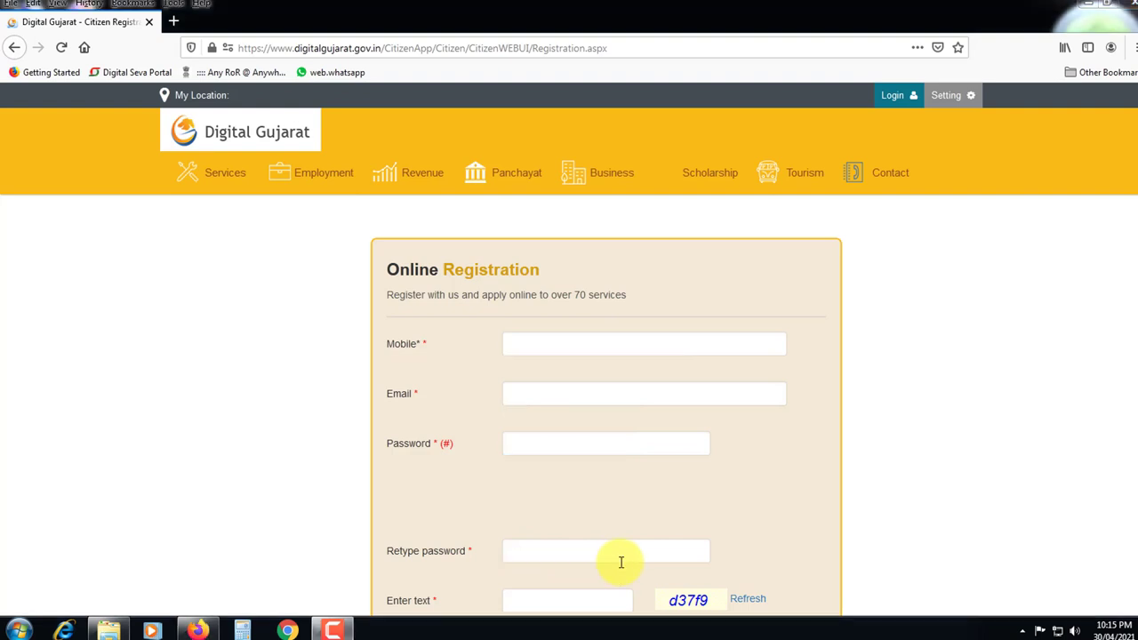
scroll(649, 466, down, 2)
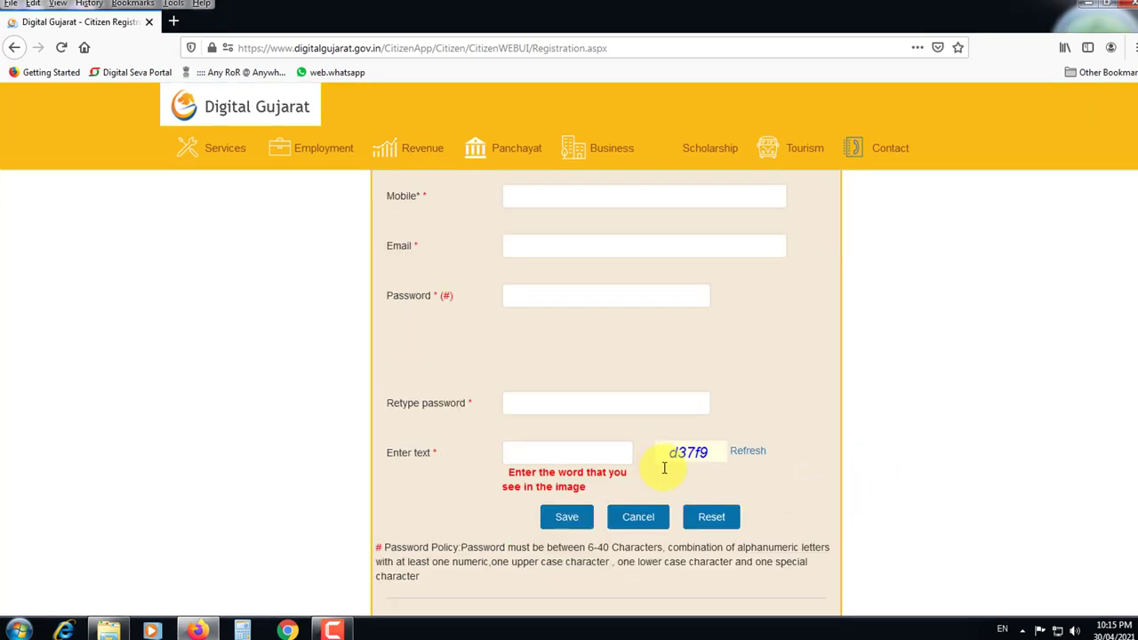
drag(660, 464, 724, 465)
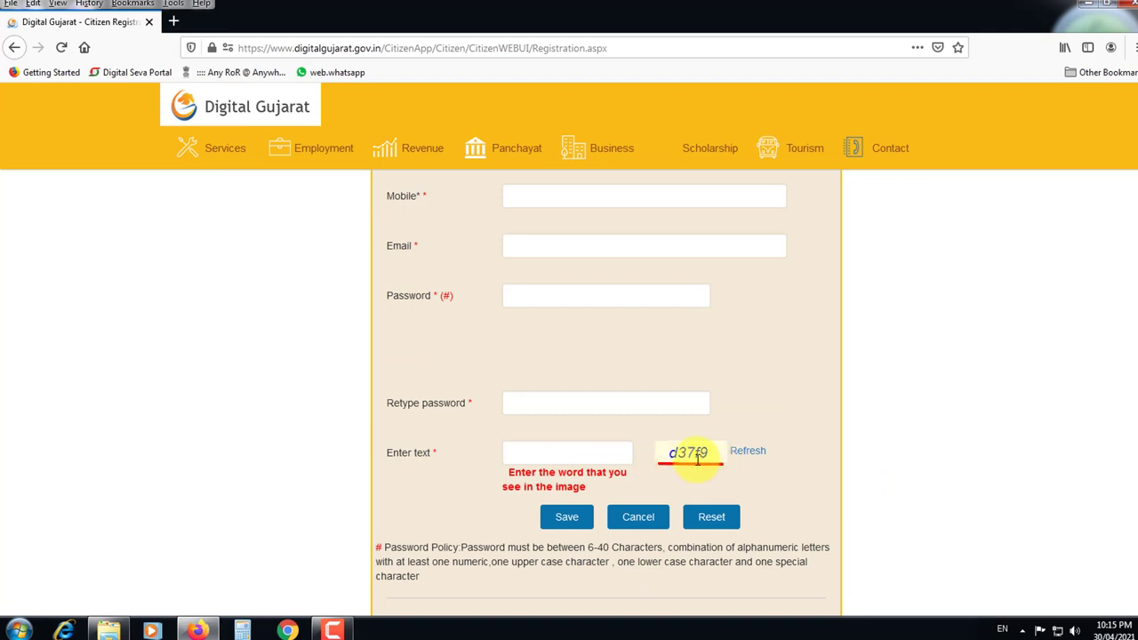
drag(516, 465, 629, 463)
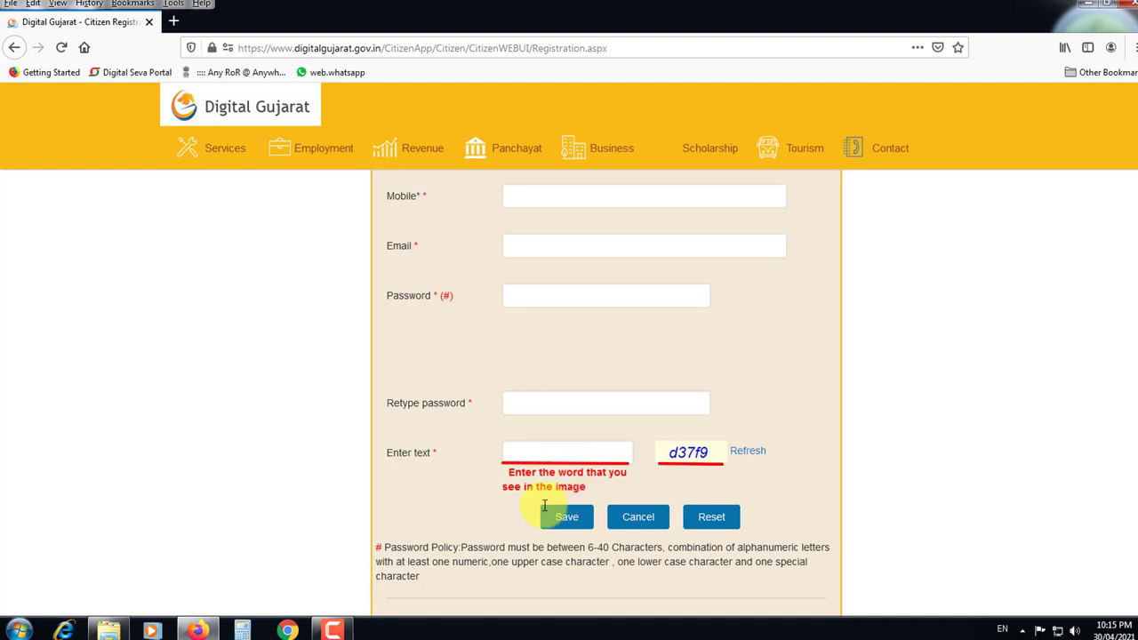
drag(534, 529, 598, 528)
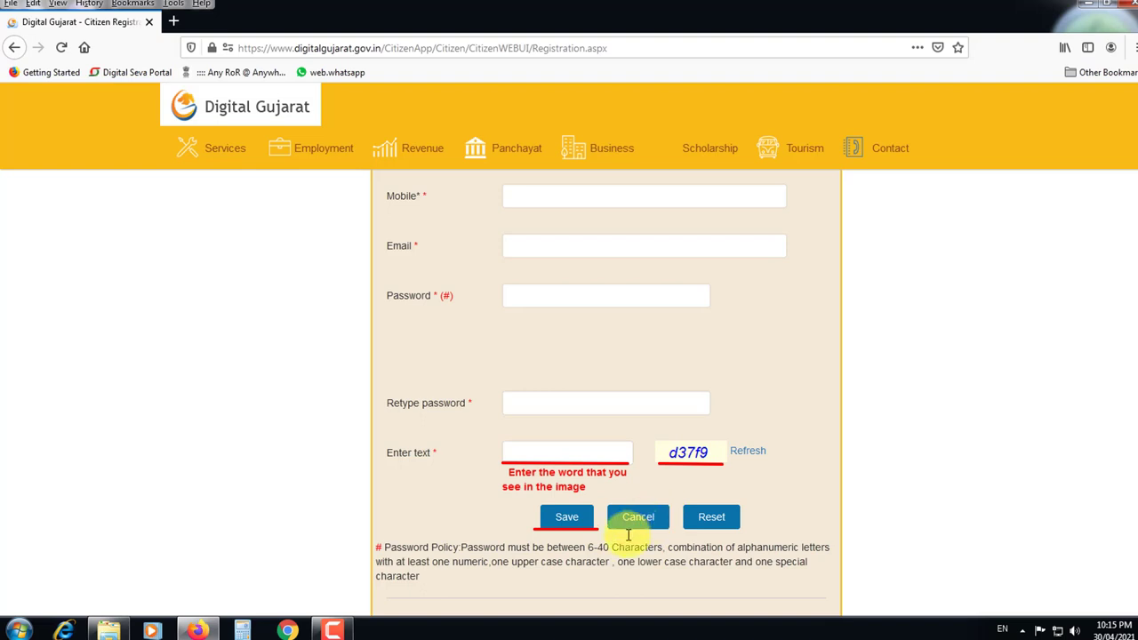
click(631, 523)
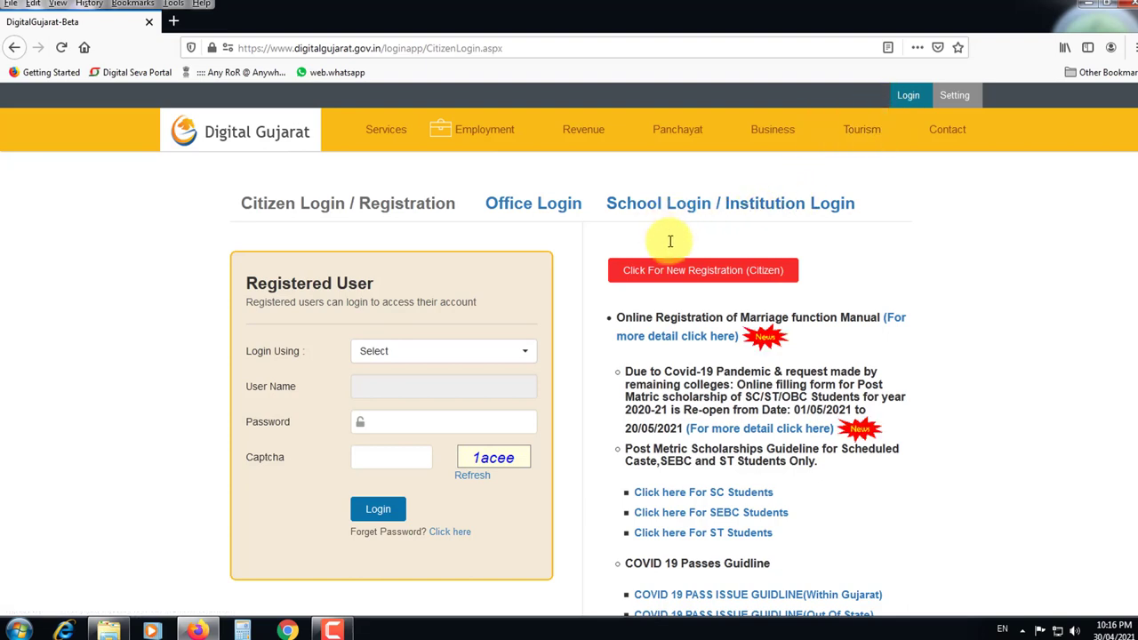
Step: Log in as a registered citizen using Mobile No as the login method
drag(609, 285, 788, 288)
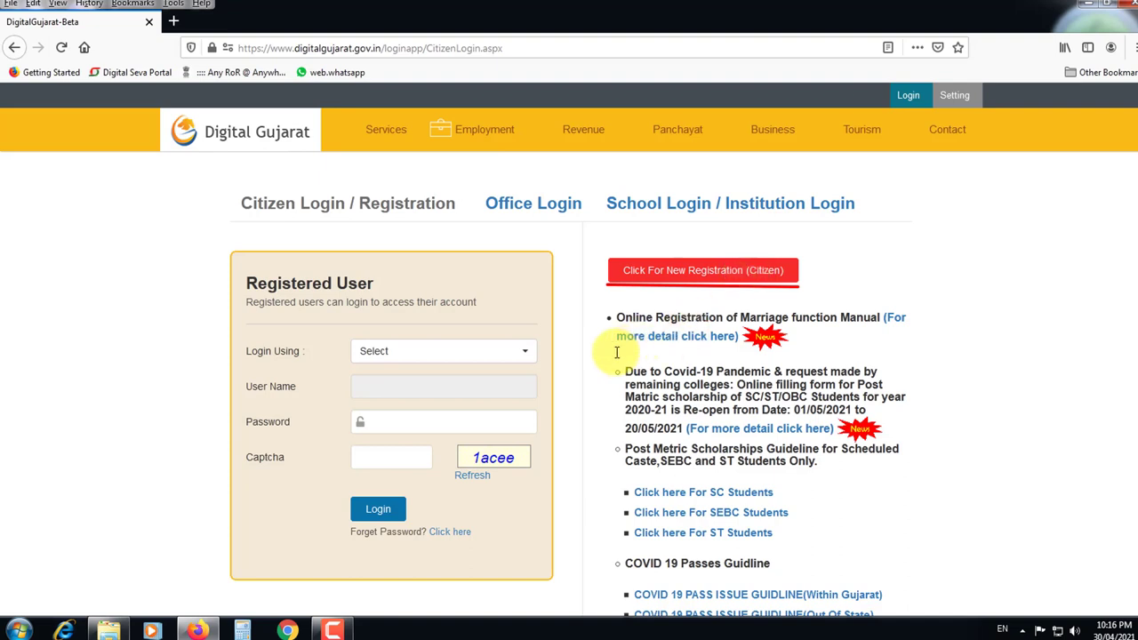
drag(616, 347, 907, 351)
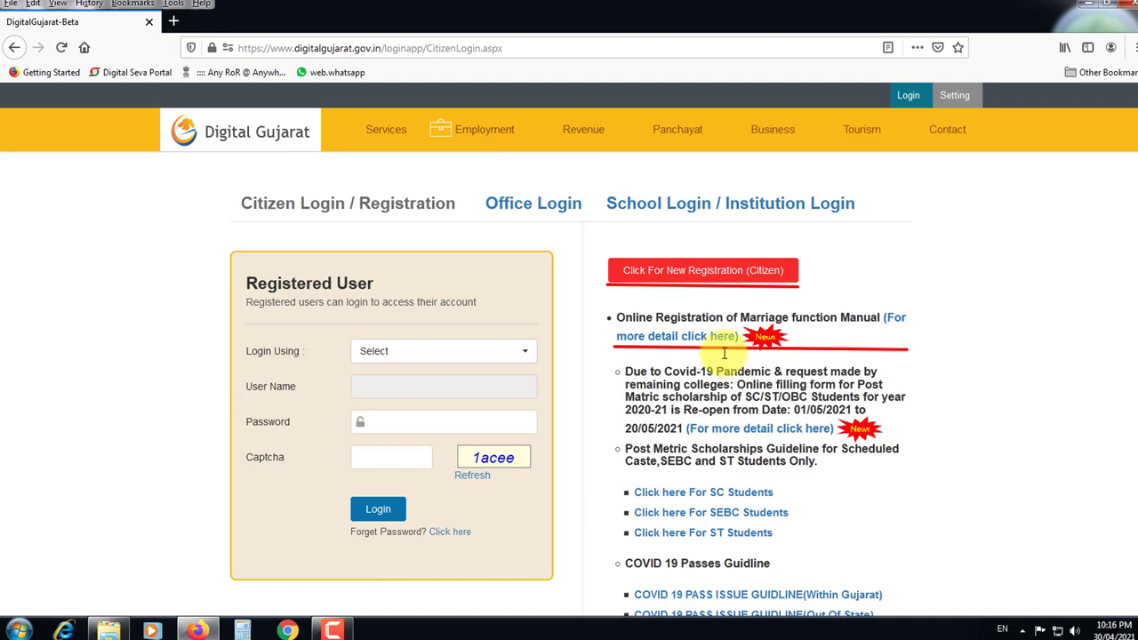
key(Escape)
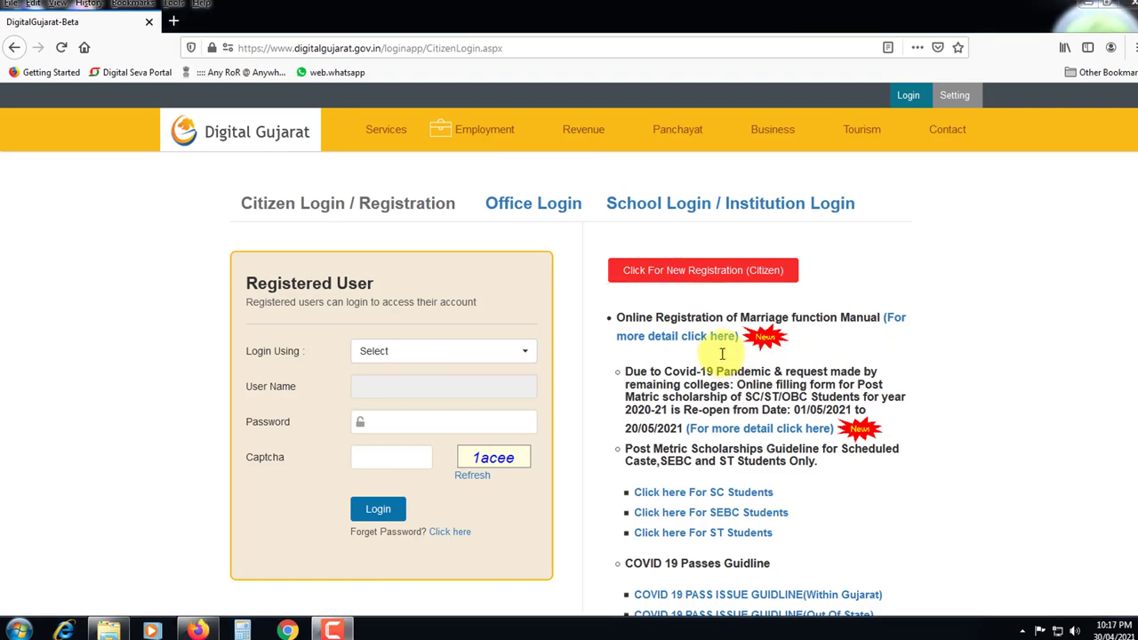
click(523, 354)
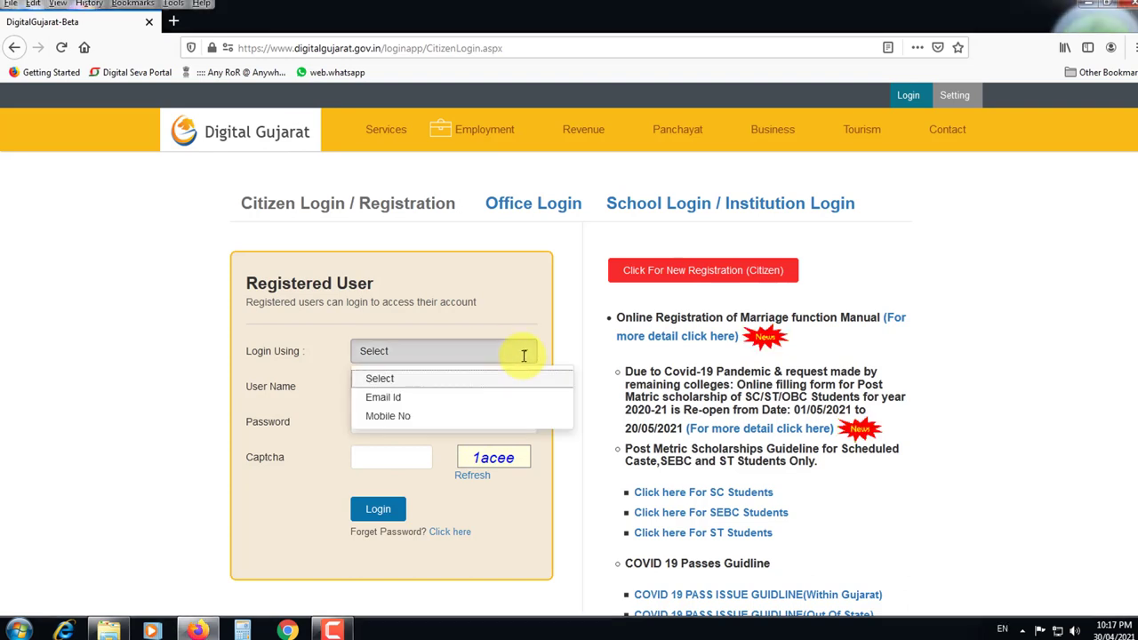
click(405, 418)
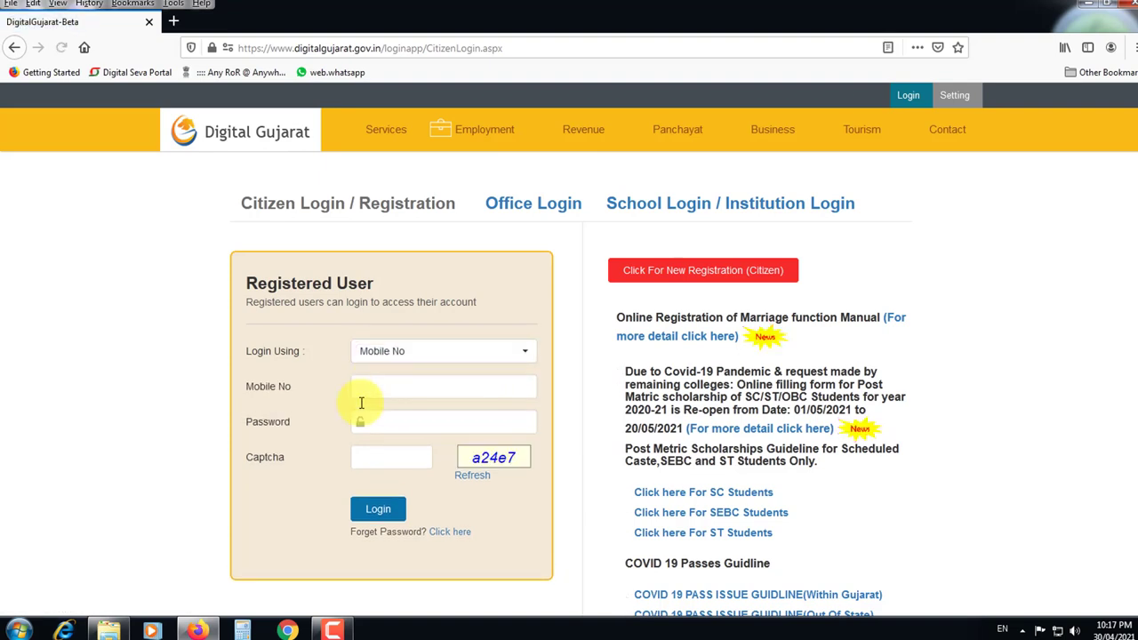
click(367, 391)
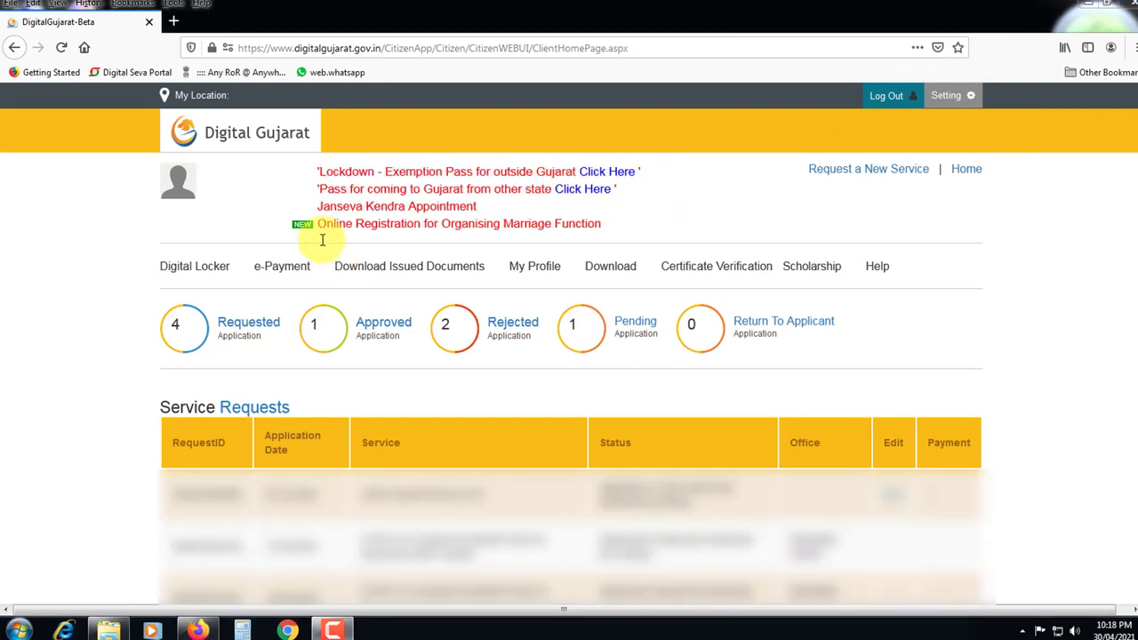
Step: Open the Online Registration for Organising Marriage Function service from the citizen home page
drag(317, 235, 604, 235)
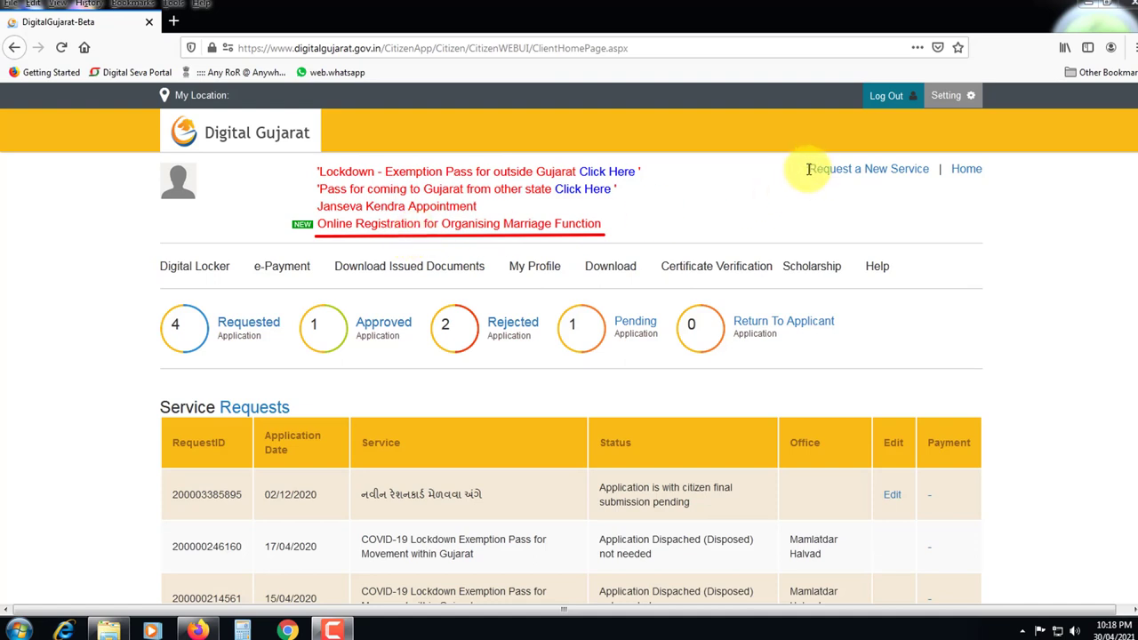
drag(809, 178, 932, 178)
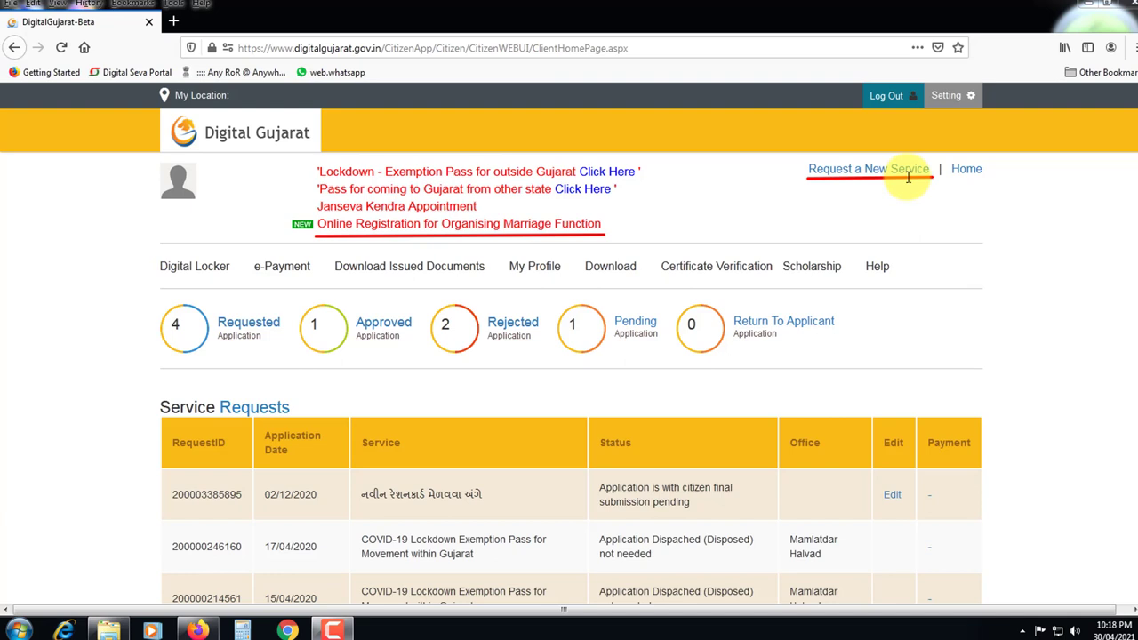
click(459, 223)
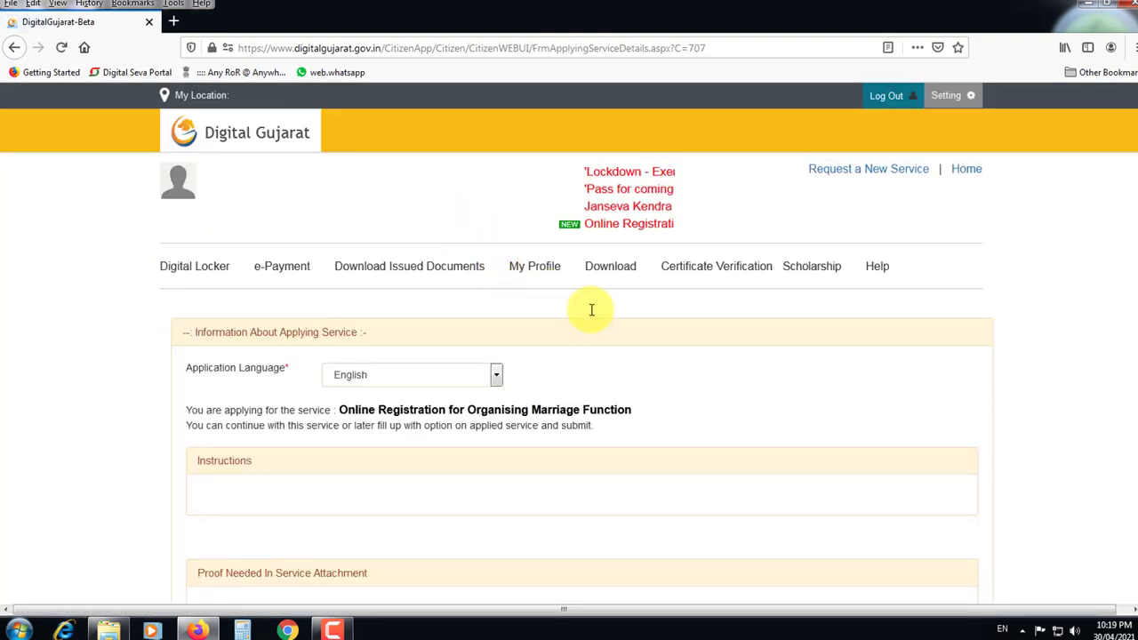
Step: Choose English as the application language, check the proofs and fees, and continue to the service
key(ctrl+minus)
scroll(570, 356, down, 5)
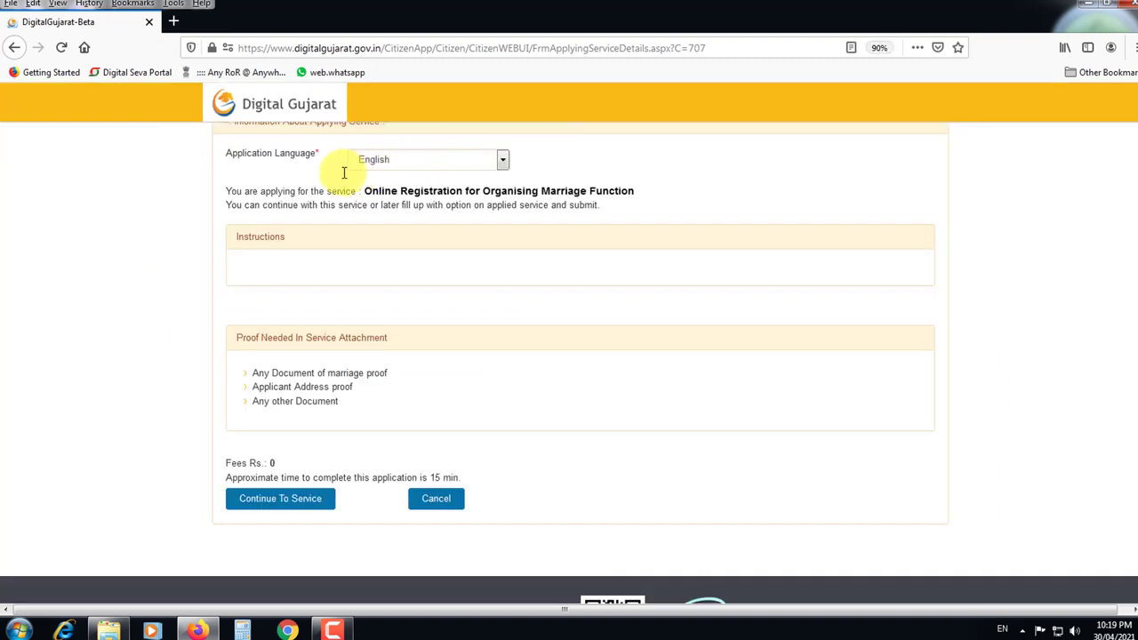
drag(228, 162, 463, 178)
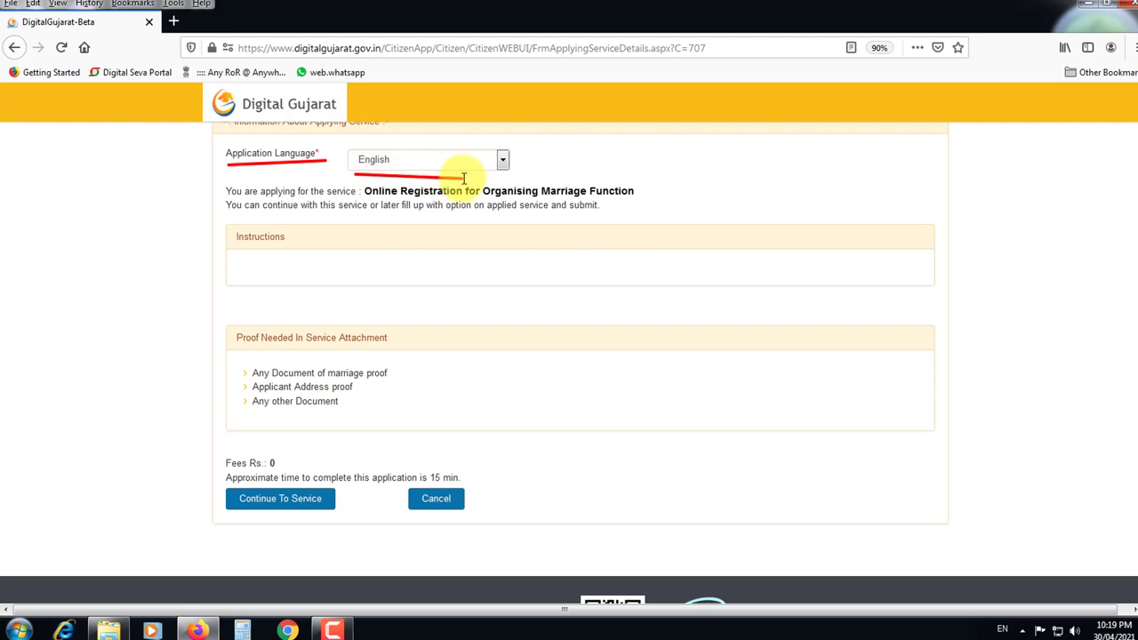
click(503, 159)
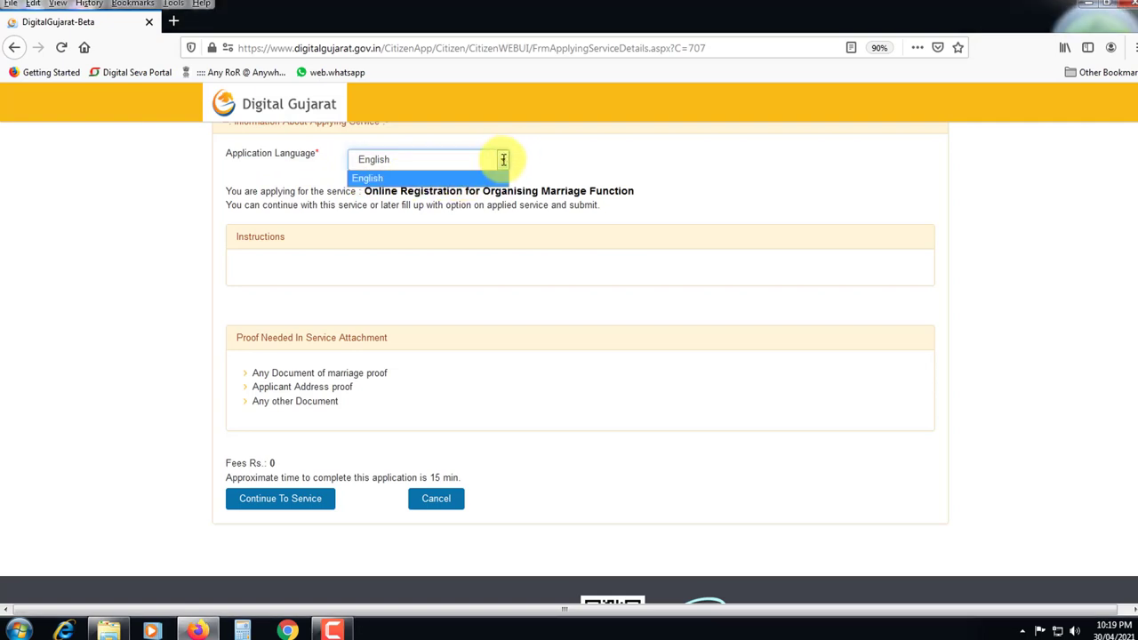
click(367, 178)
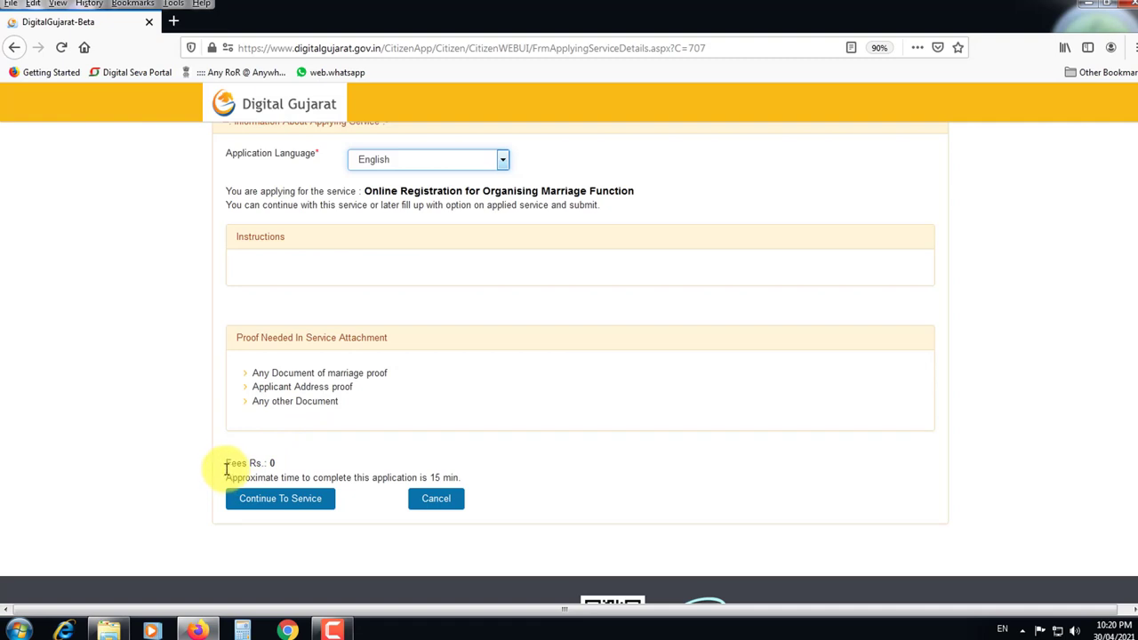
drag(219, 468, 285, 469)
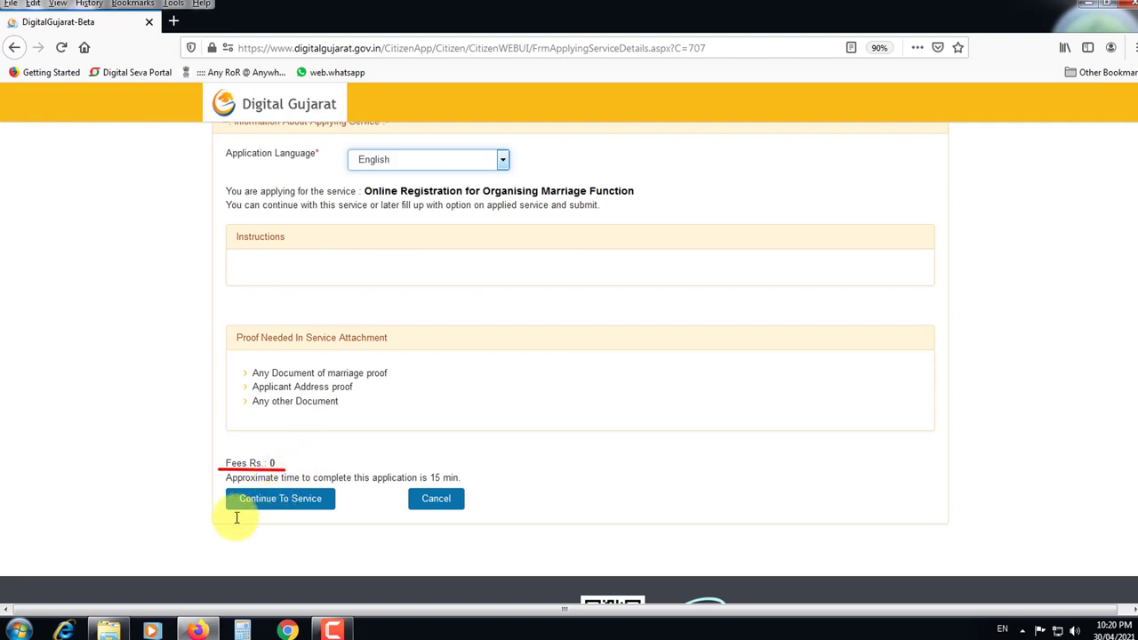
drag(242, 513, 330, 515)
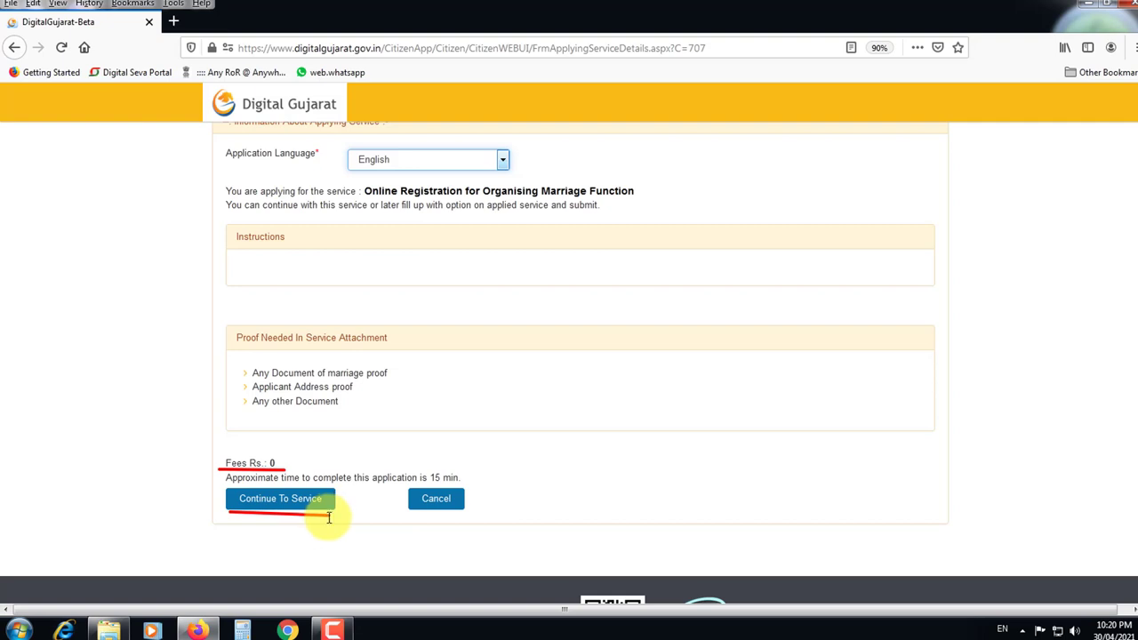
click(261, 504)
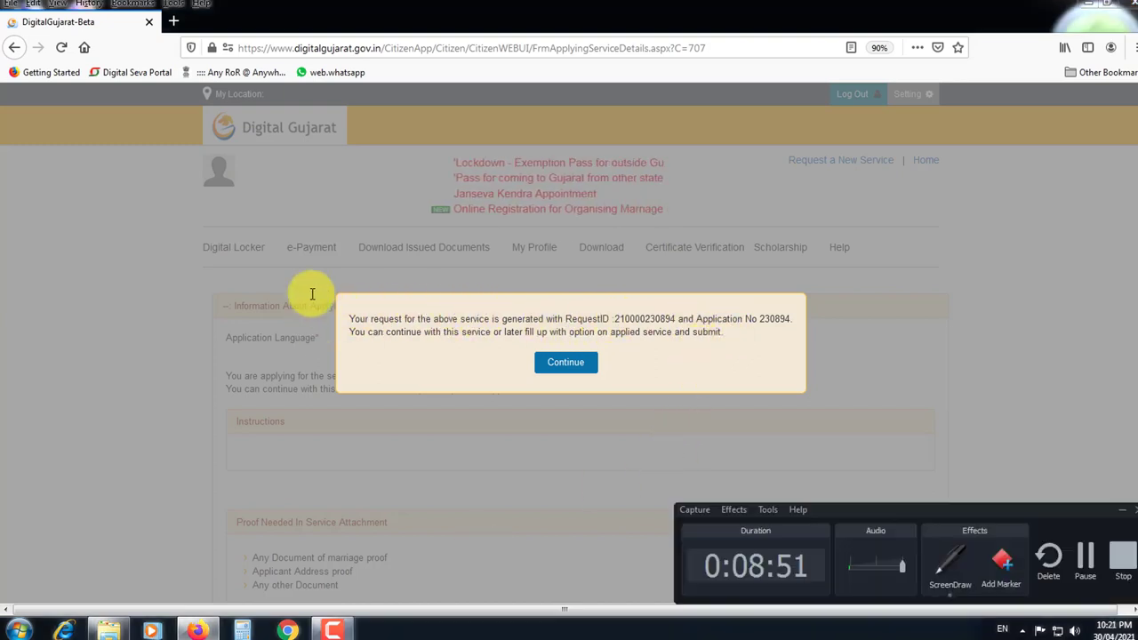
Step: Review the generated request ID and application number, and continue to the marriage function registration form
drag(331, 285, 812, 405)
drag(610, 311, 678, 326)
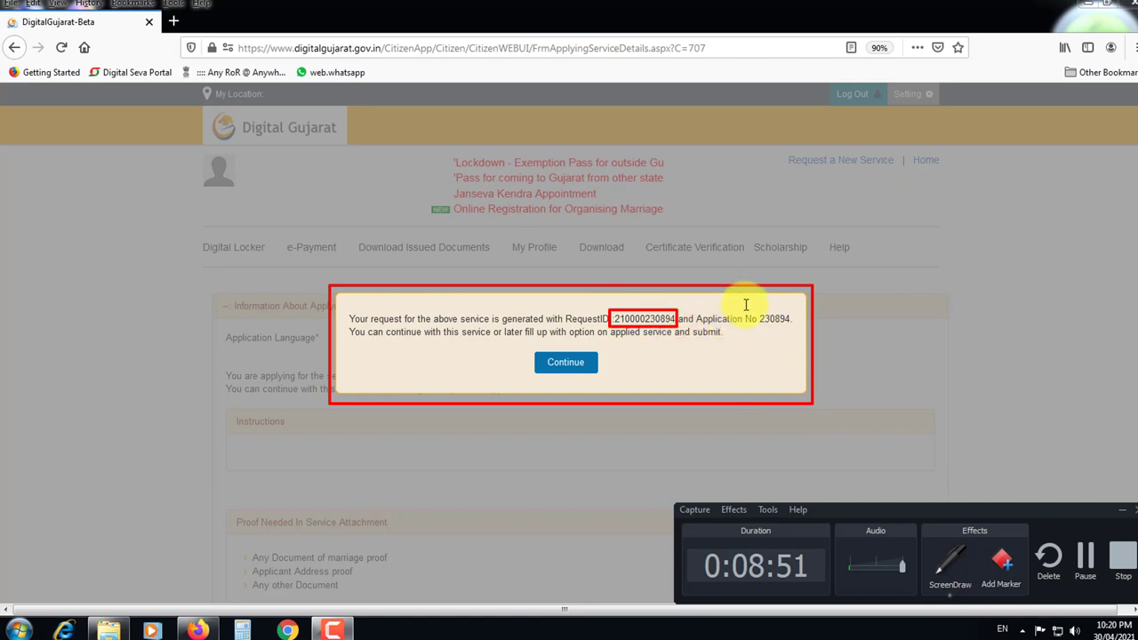
drag(755, 308, 795, 331)
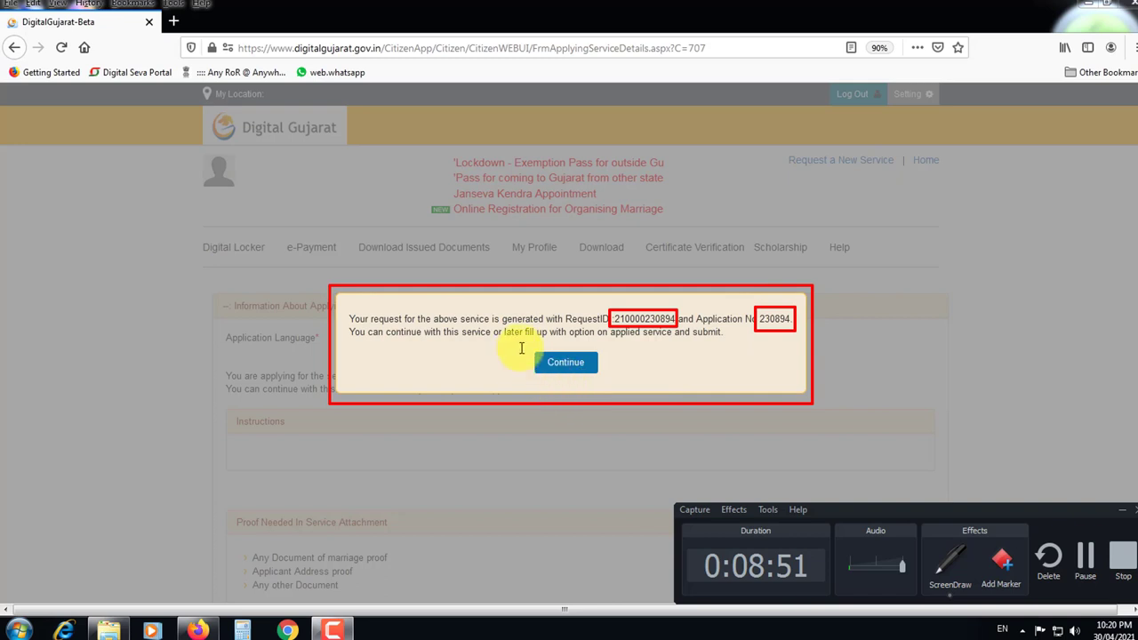
drag(521, 347, 611, 380)
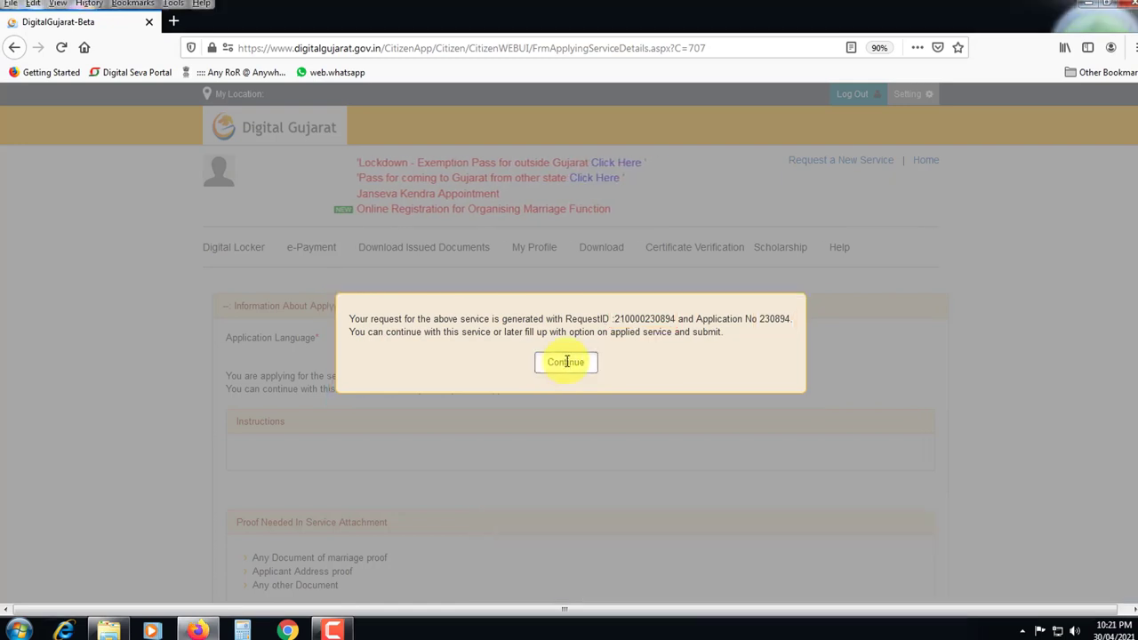
click(564, 362)
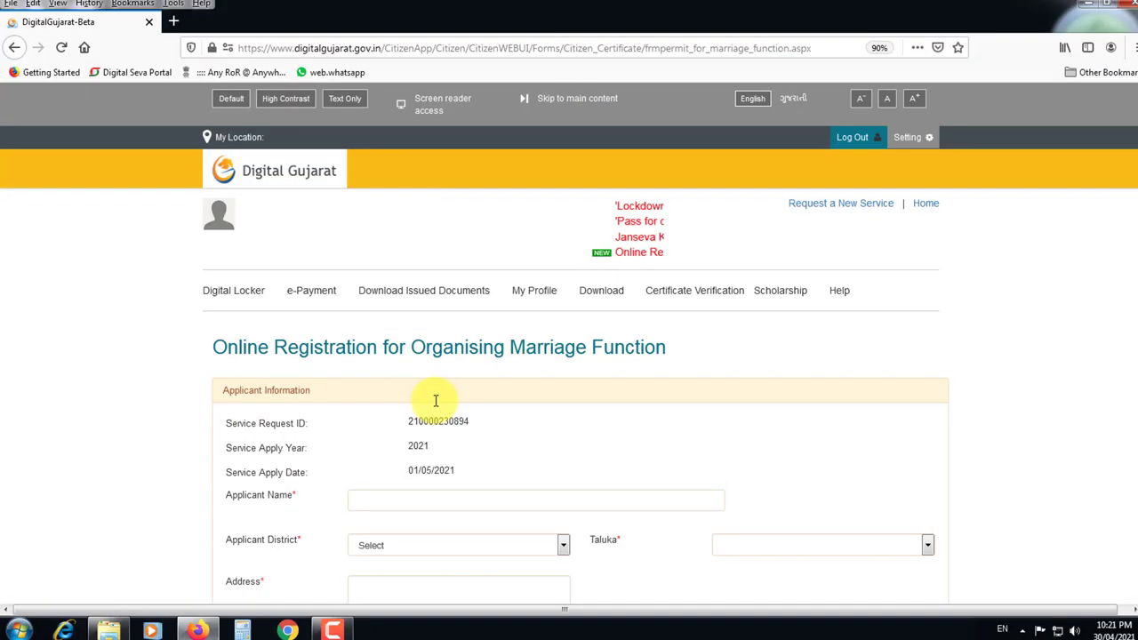
scroll(463, 398, down, 2)
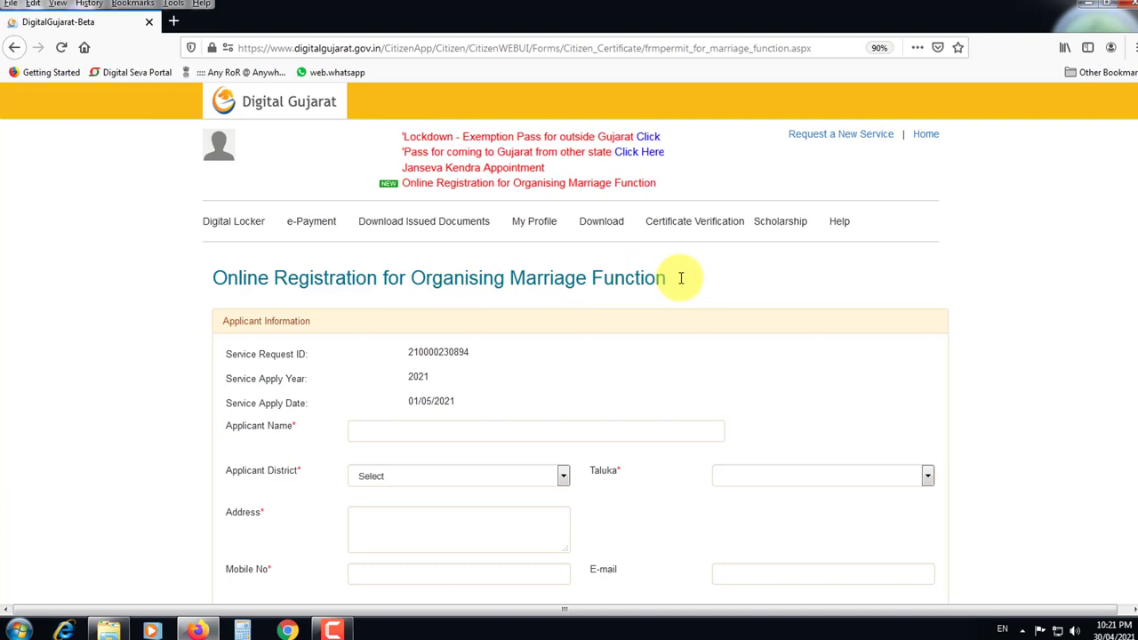
Step: Review the service request details and the applicant name and district fields in the Applicant Information section
scroll(633, 273, down, 2)
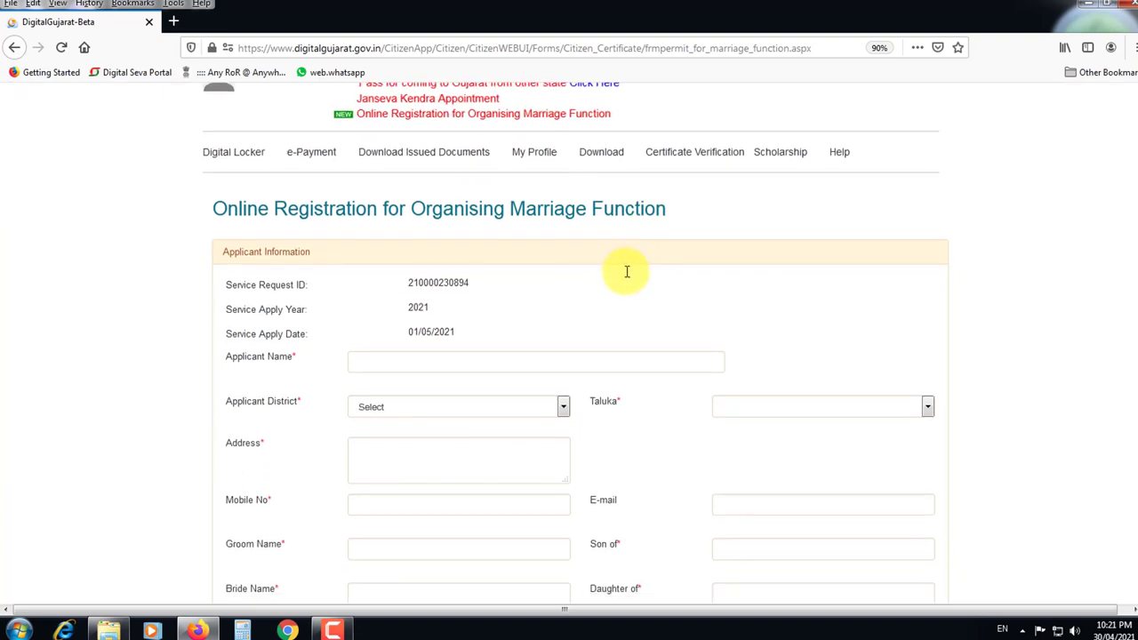
scroll(609, 269, down, 3)
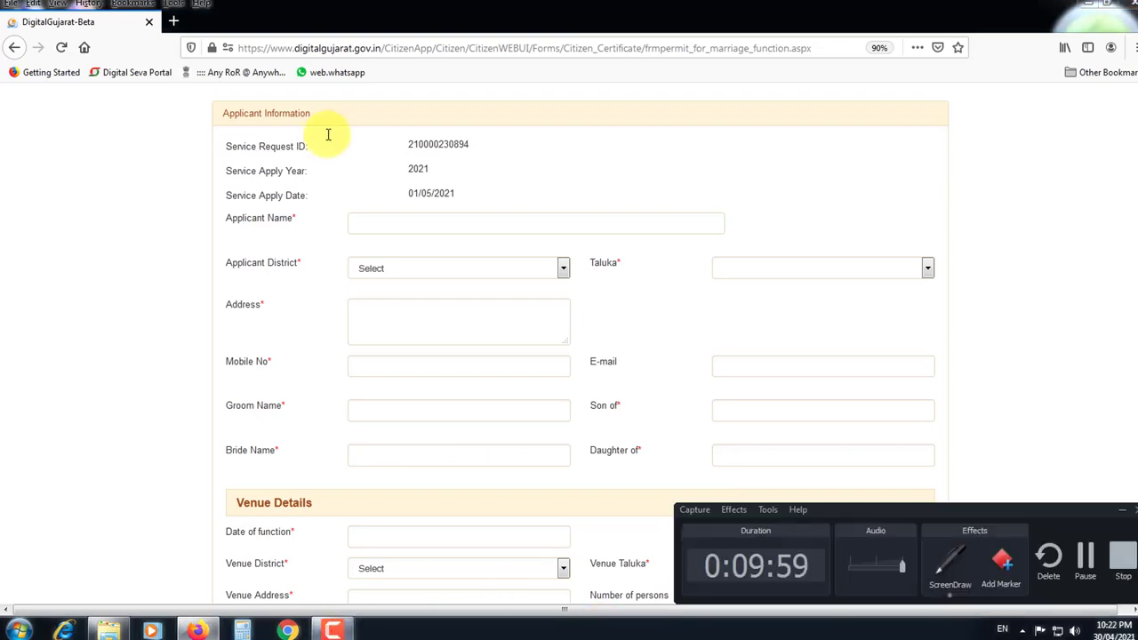
drag(390, 134, 503, 155)
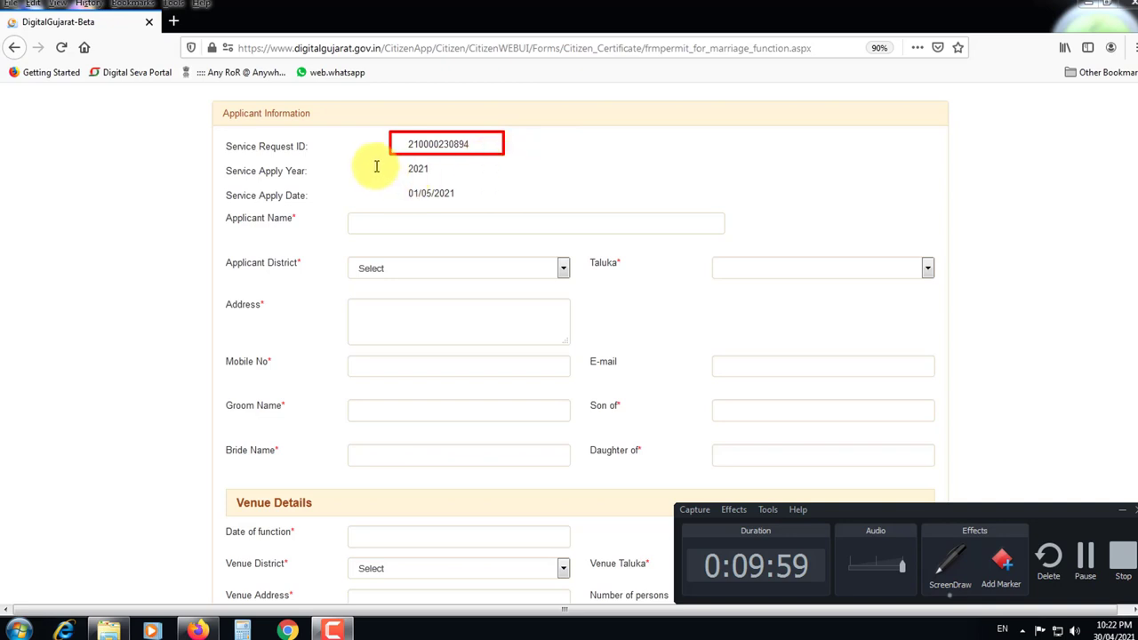
drag(389, 161, 505, 175)
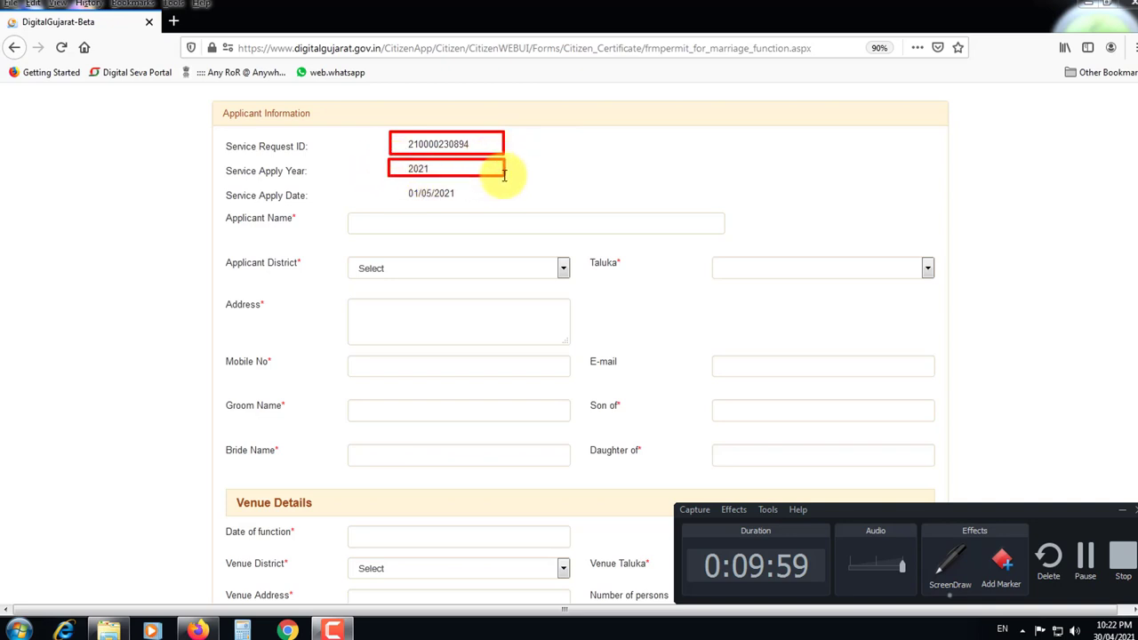
mouse_move(388, 185)
mouse_down()
mouse_move(414, 199)
mouse_move(504, 199)
mouse_up()
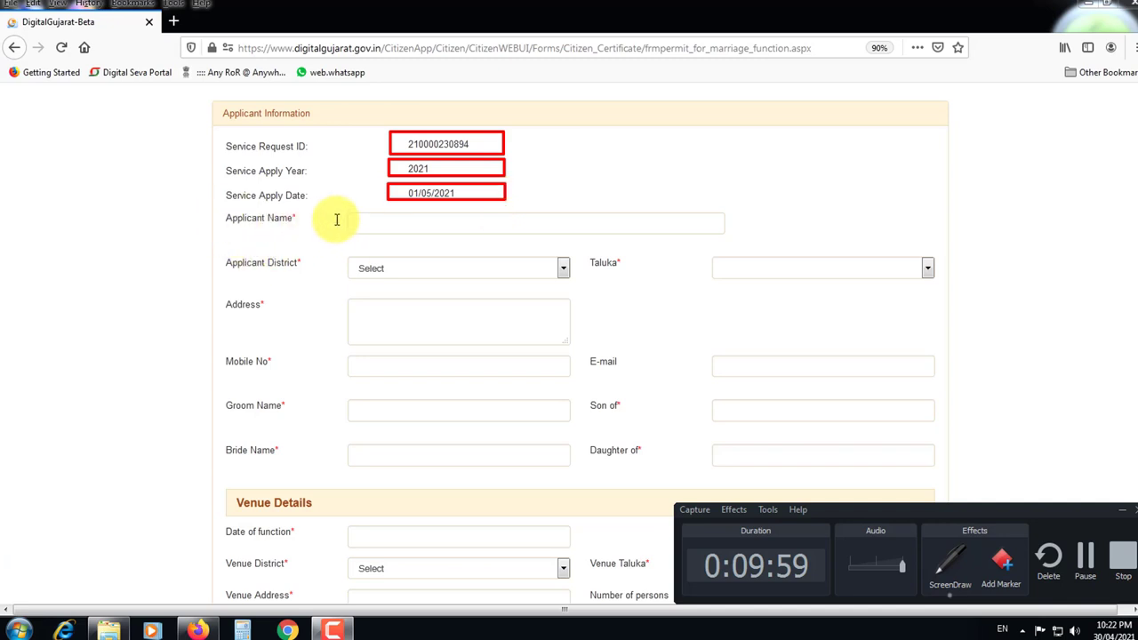
drag(346, 211, 726, 236)
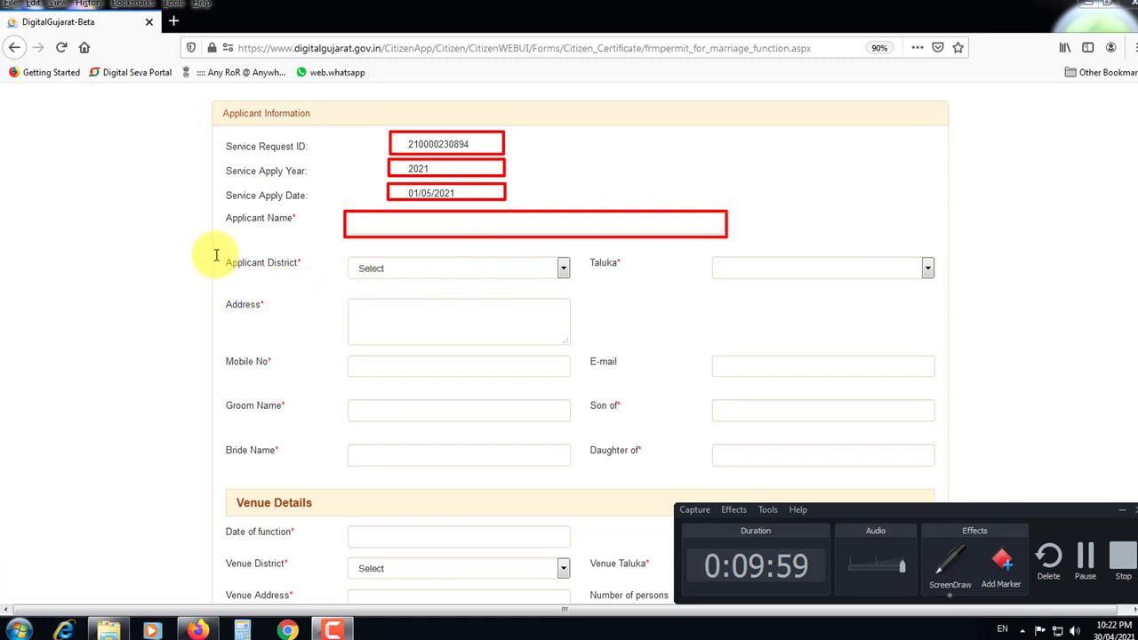
drag(219, 253, 313, 278)
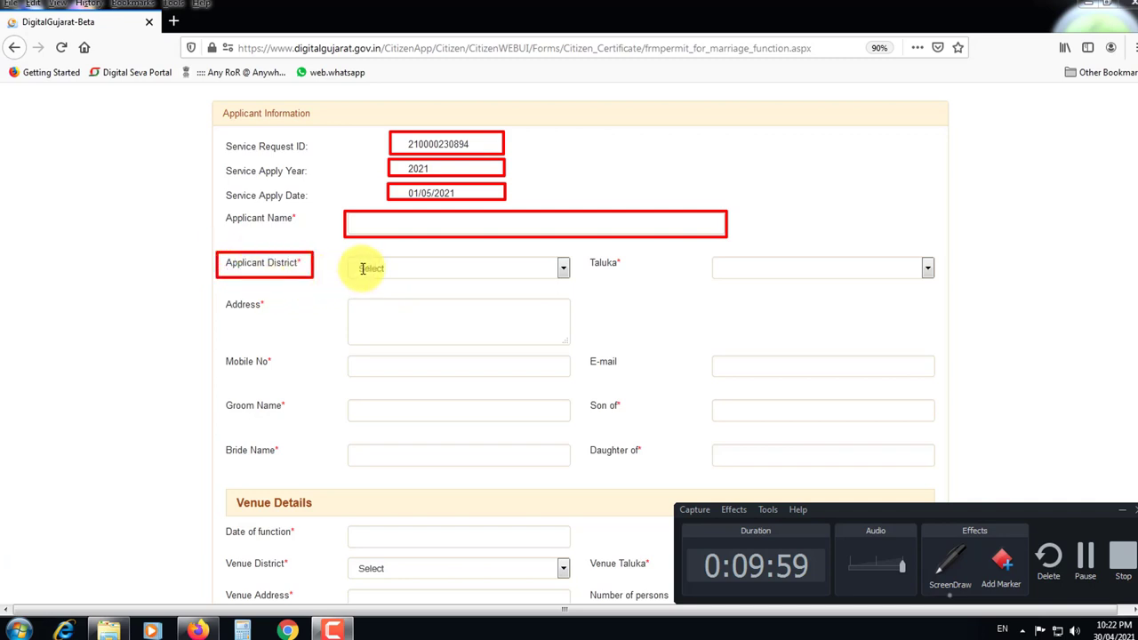
key(Escape)
Step: Set the applicant district to Ahmedabad and the taluka to Bavla
click(566, 267)
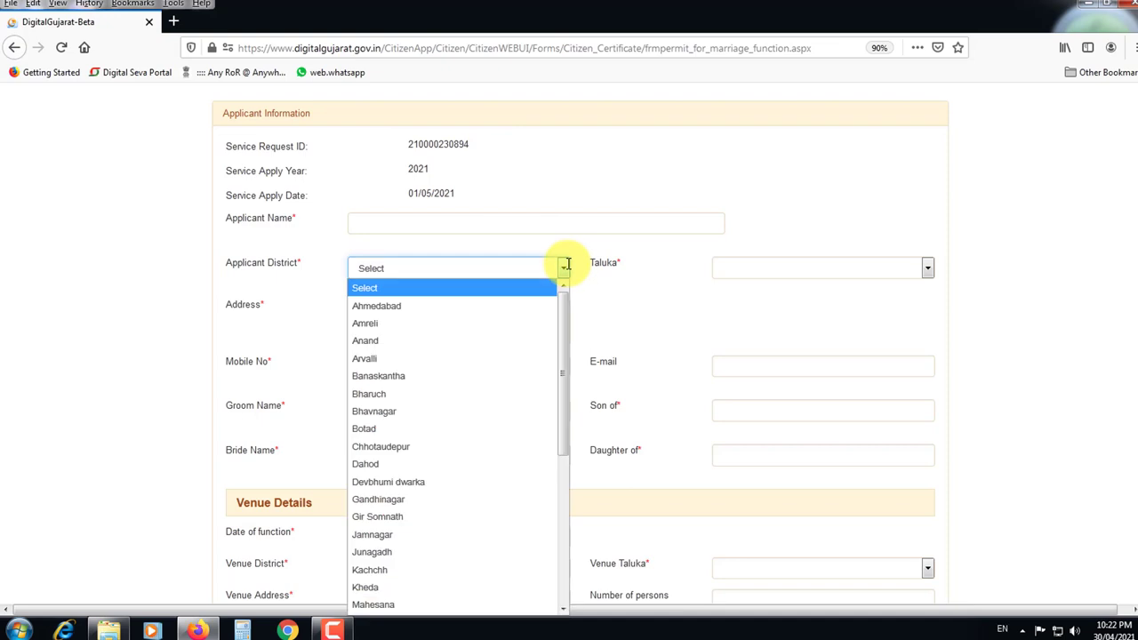
scroll(556, 383, down, 5)
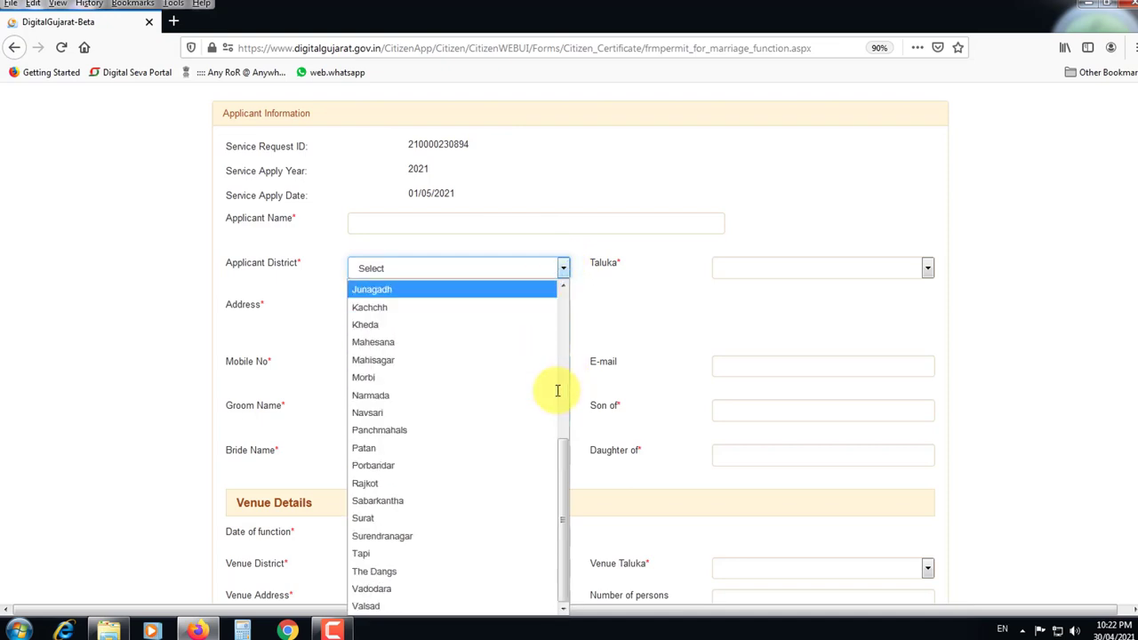
scroll(540, 387, up, 4)
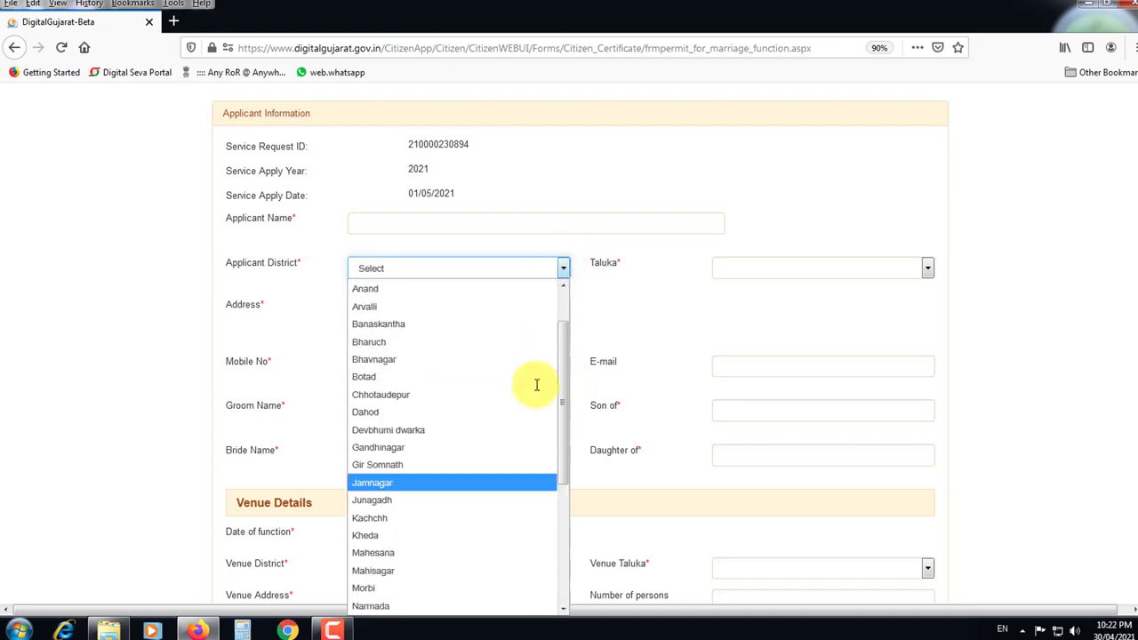
scroll(534, 382, up, 1)
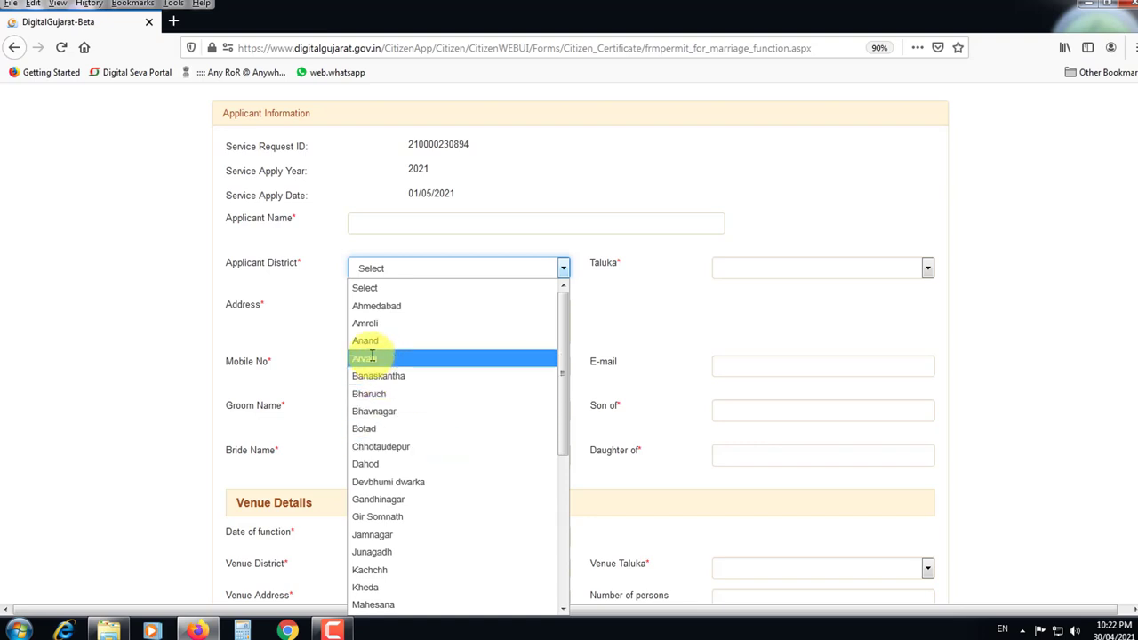
click(379, 306)
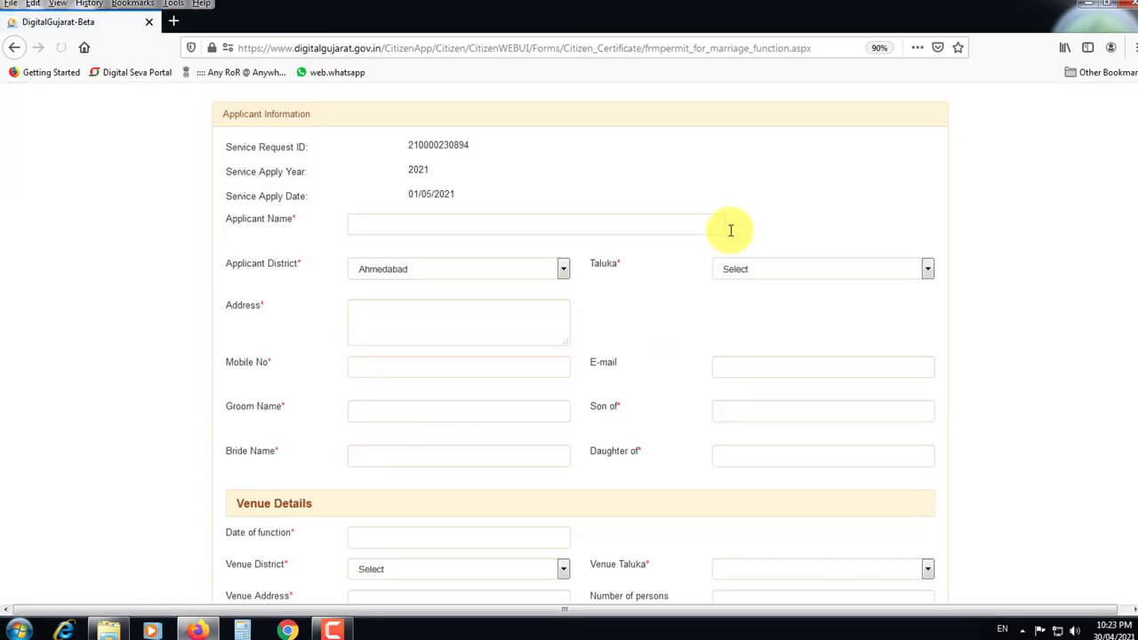
click(783, 269)
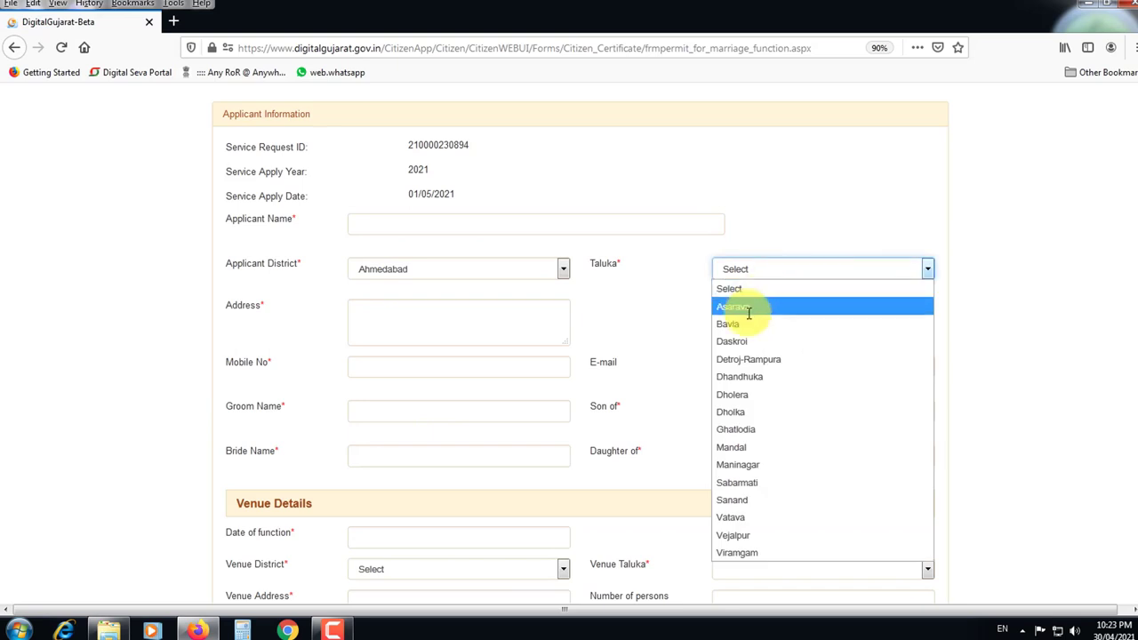
key(s)
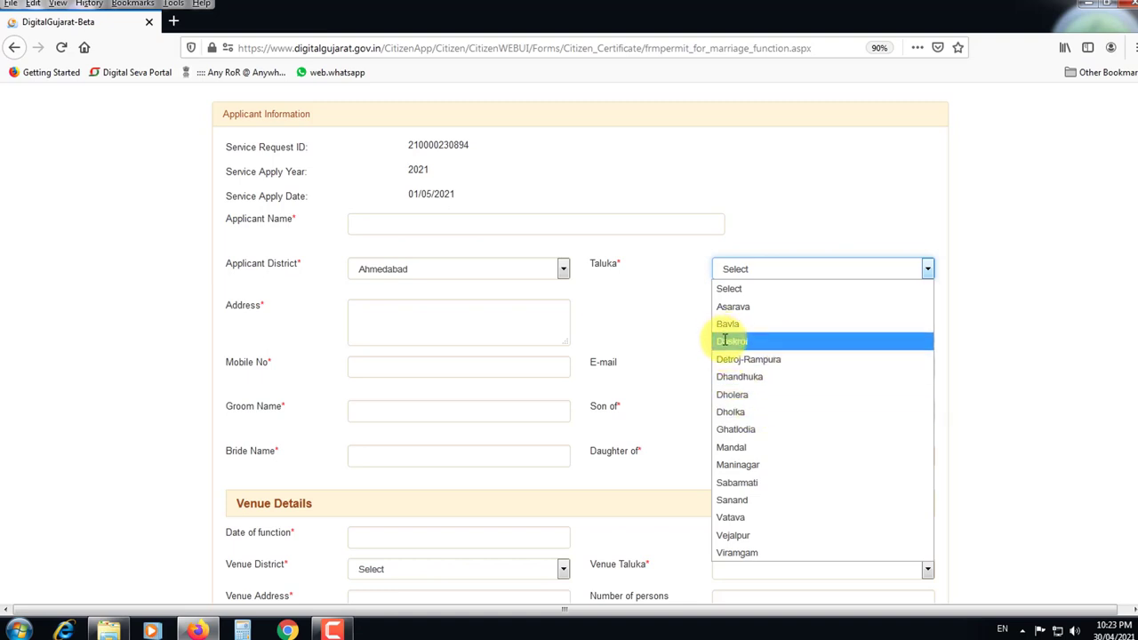
click(728, 324)
Step: Review the address, mobile number, e-mail, groom, bride and parent name fields of the applicant section
click(385, 315)
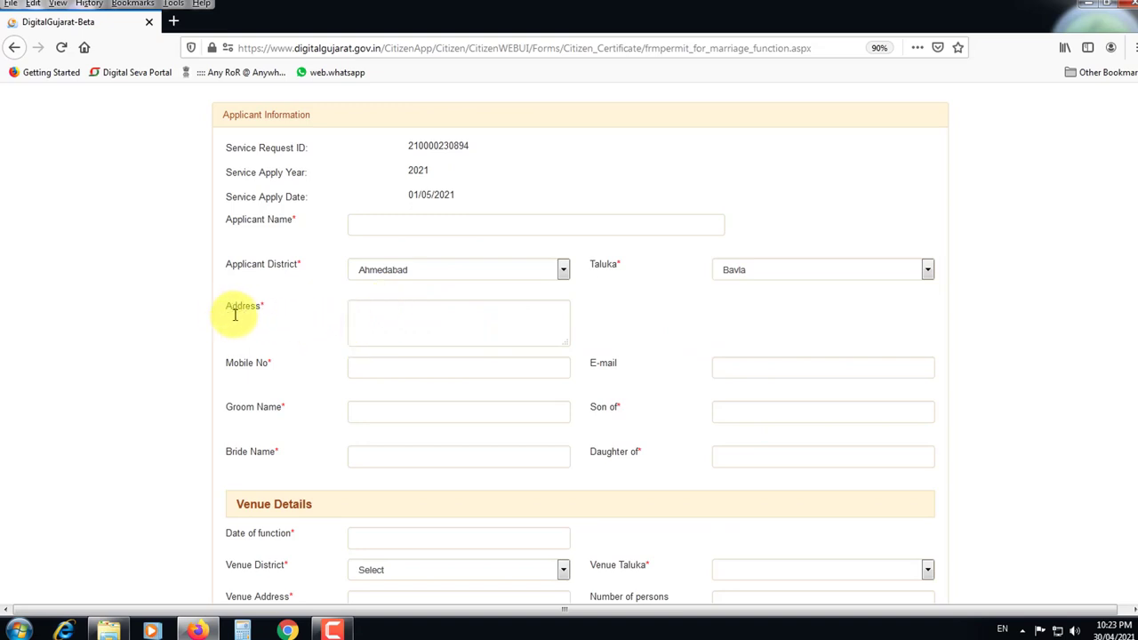
drag(227, 314, 278, 315)
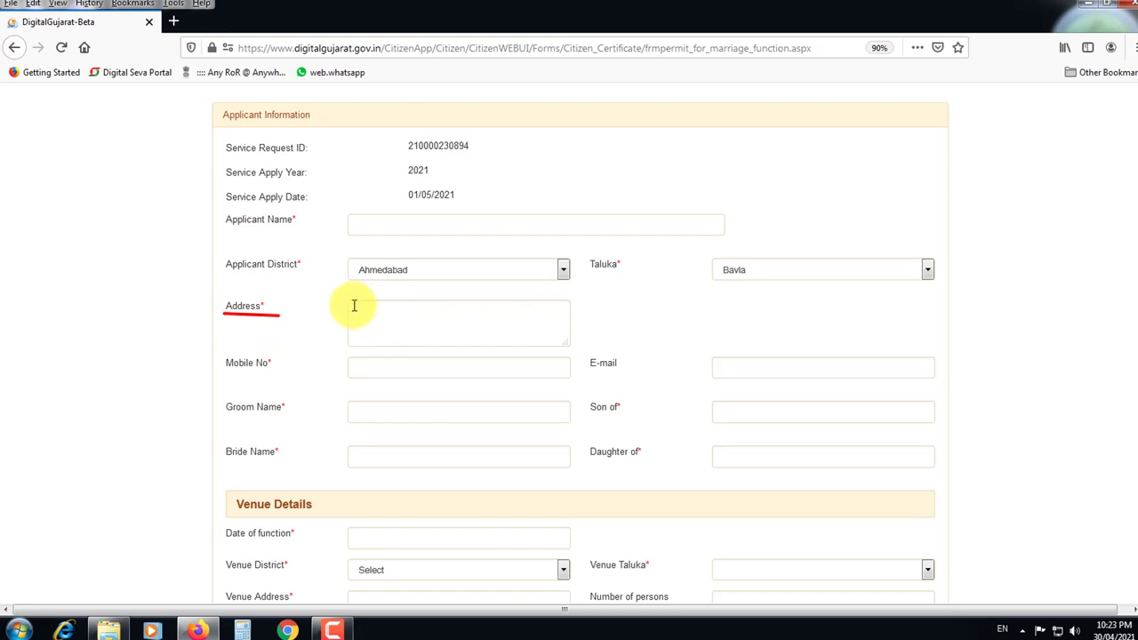
drag(350, 347, 570, 347)
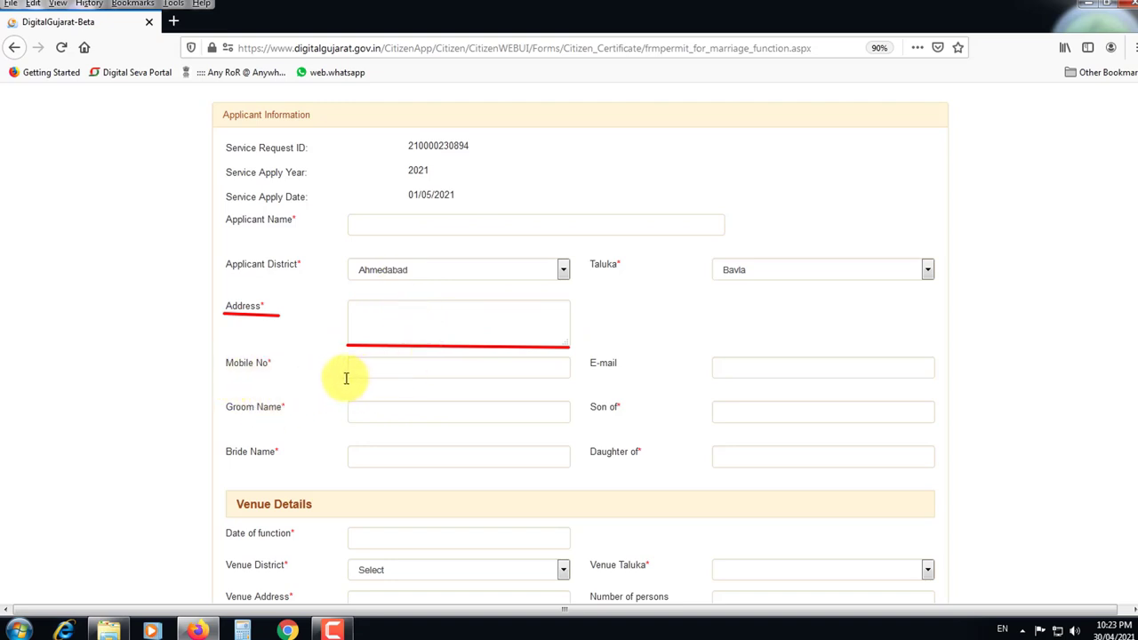
drag(348, 379, 563, 381)
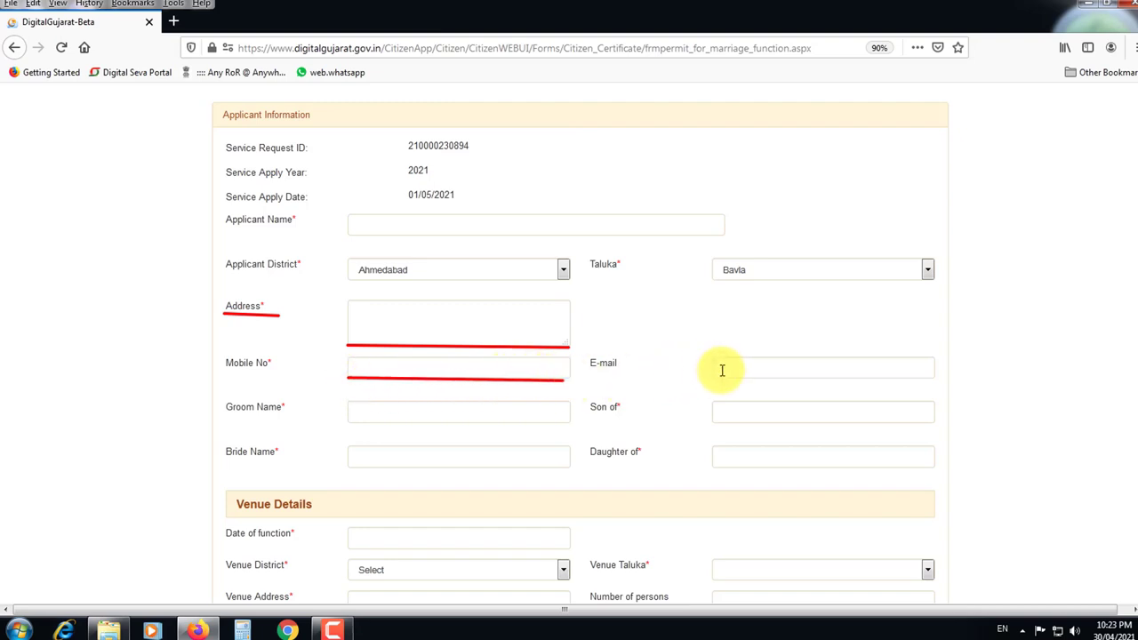
drag(716, 378, 927, 379)
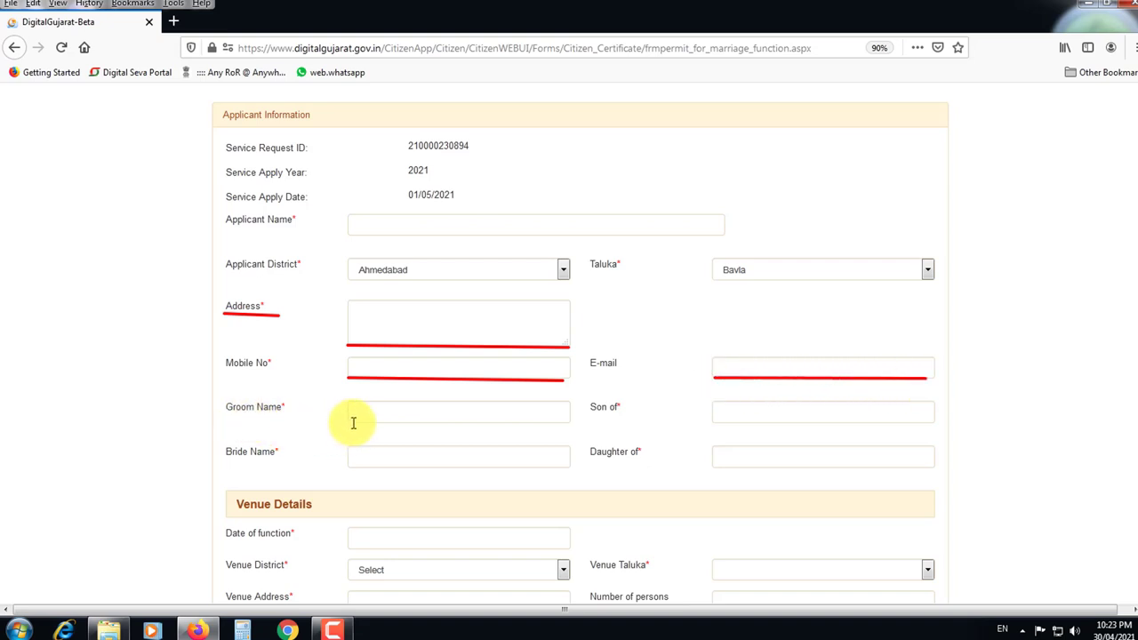
drag(352, 425, 563, 426)
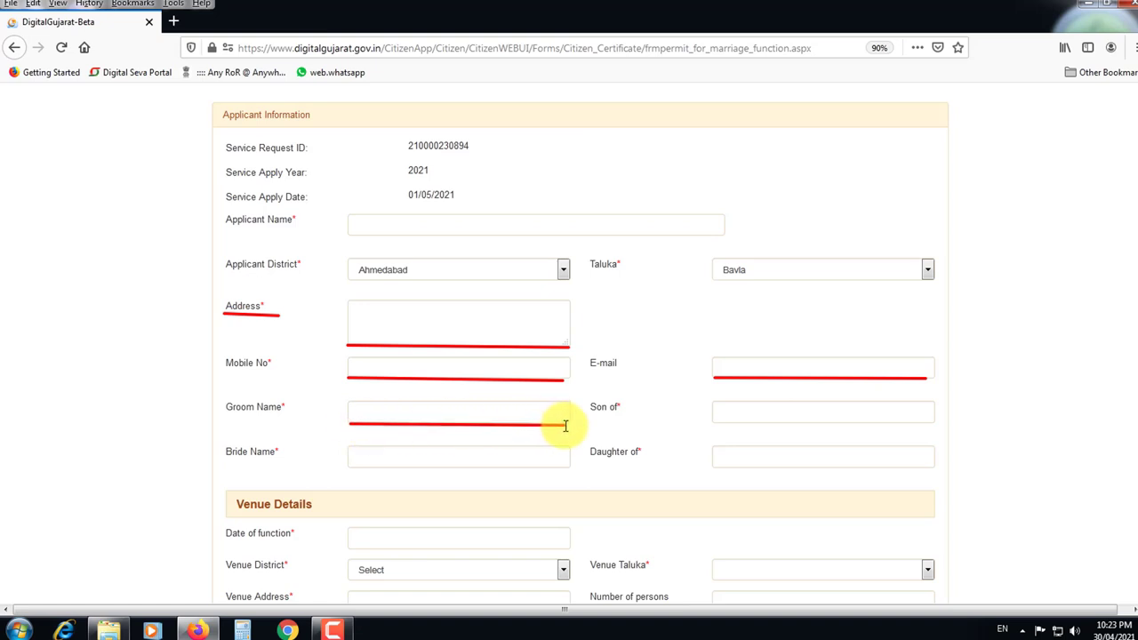
drag(717, 427, 931, 427)
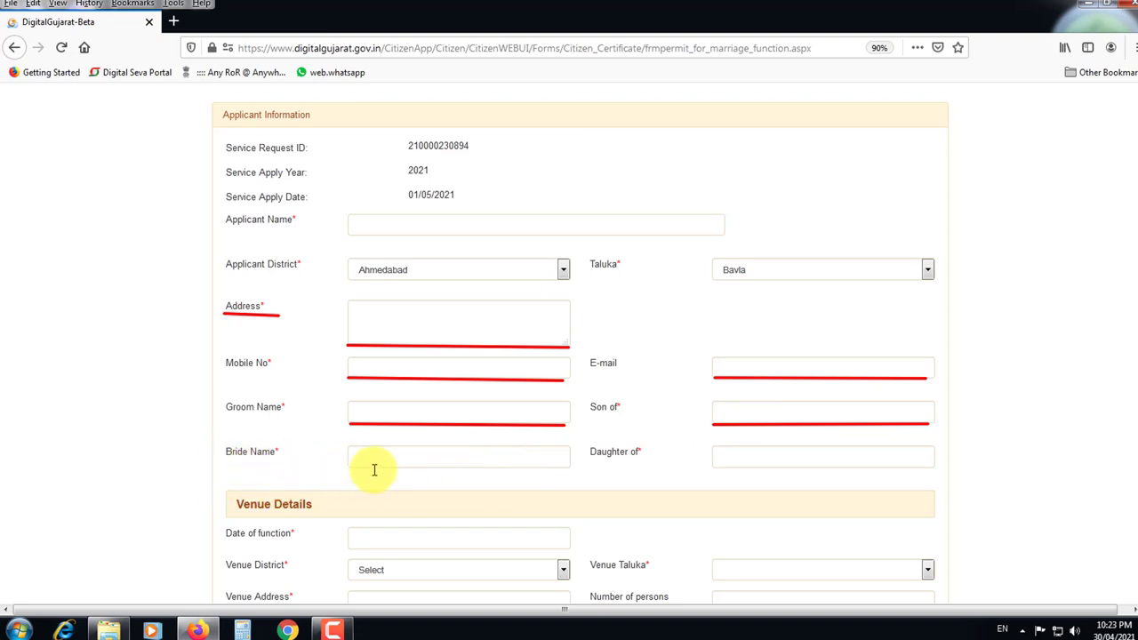
drag(352, 463, 571, 467)
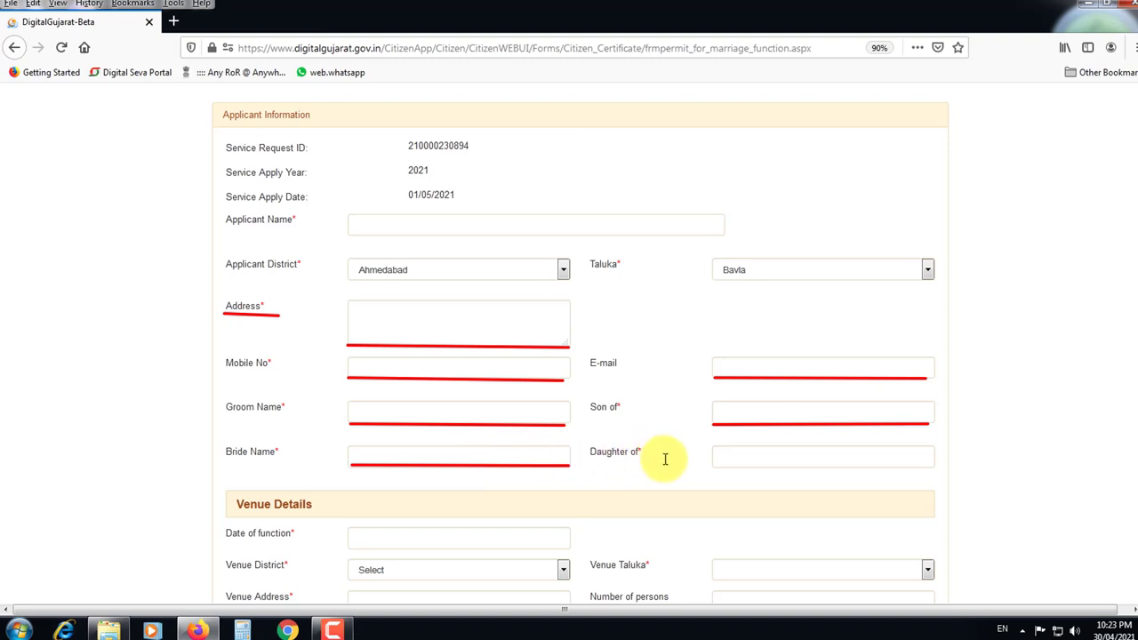
drag(716, 469, 929, 470)
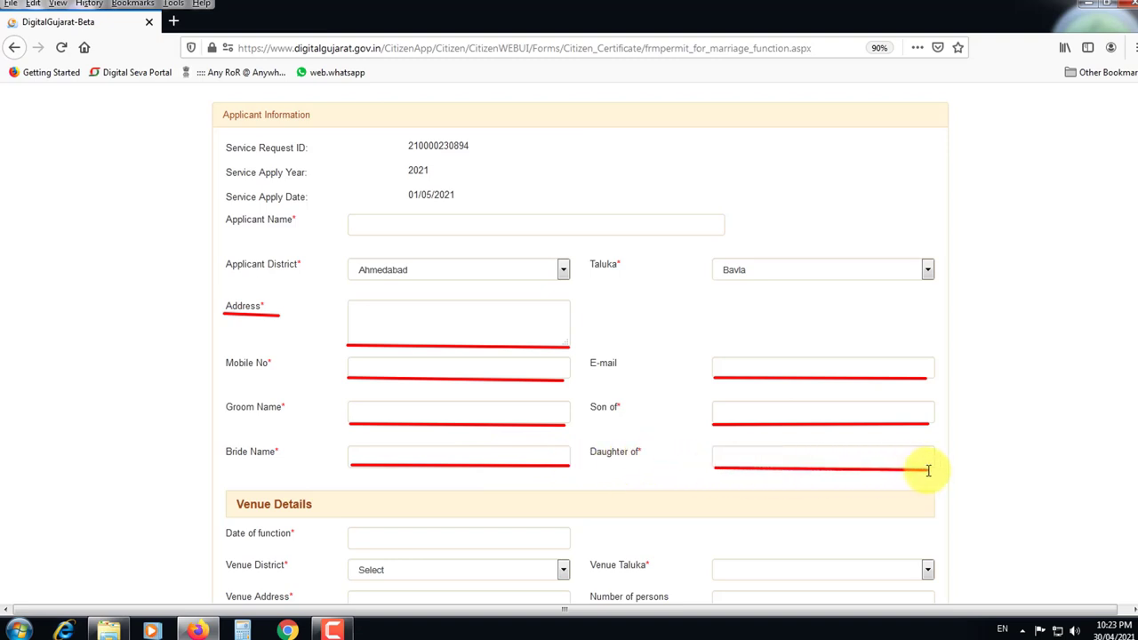
Step: Review the Venue Details fields, from the date of function and venue address to the venue type and approving authority
scroll(872, 469, down, 3)
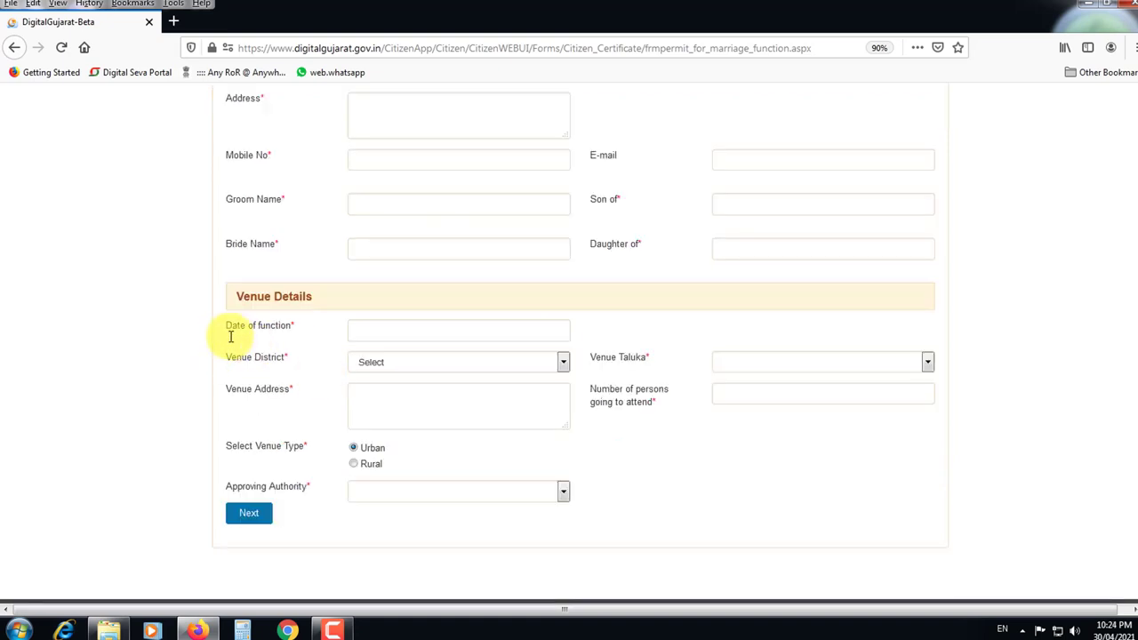
drag(221, 335, 569, 342)
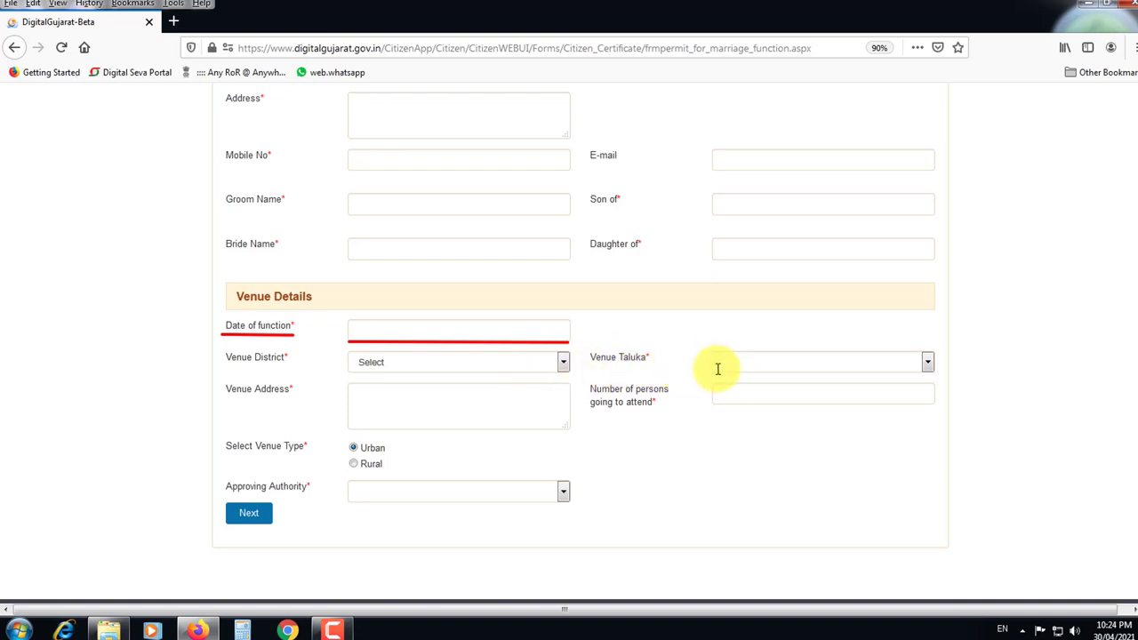
drag(714, 373, 919, 374)
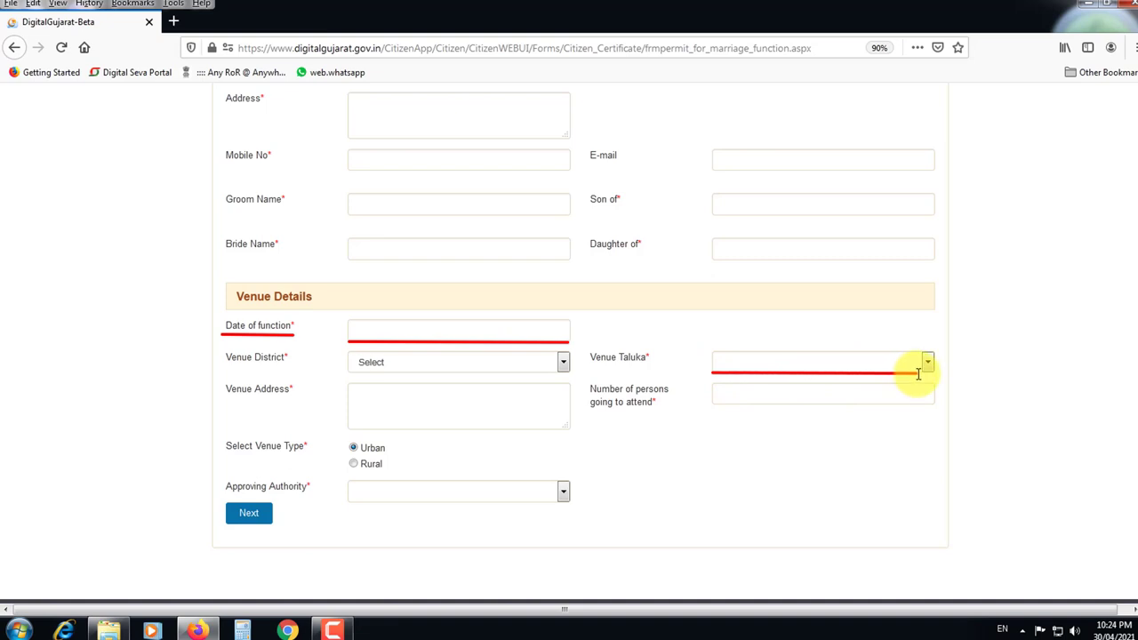
drag(348, 429, 564, 429)
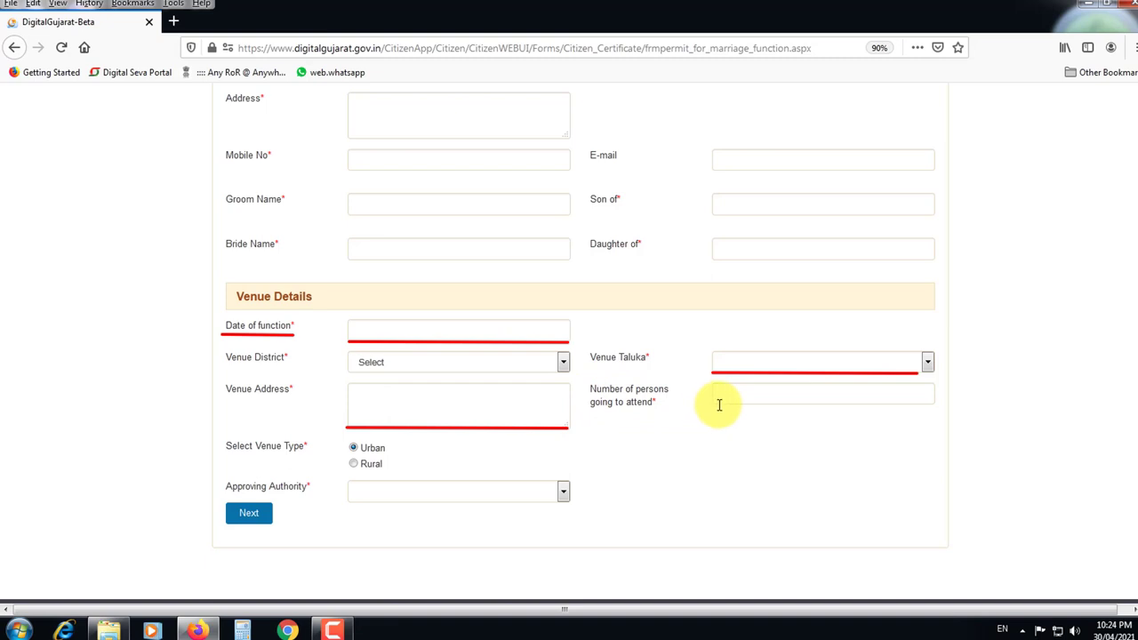
drag(718, 405, 939, 402)
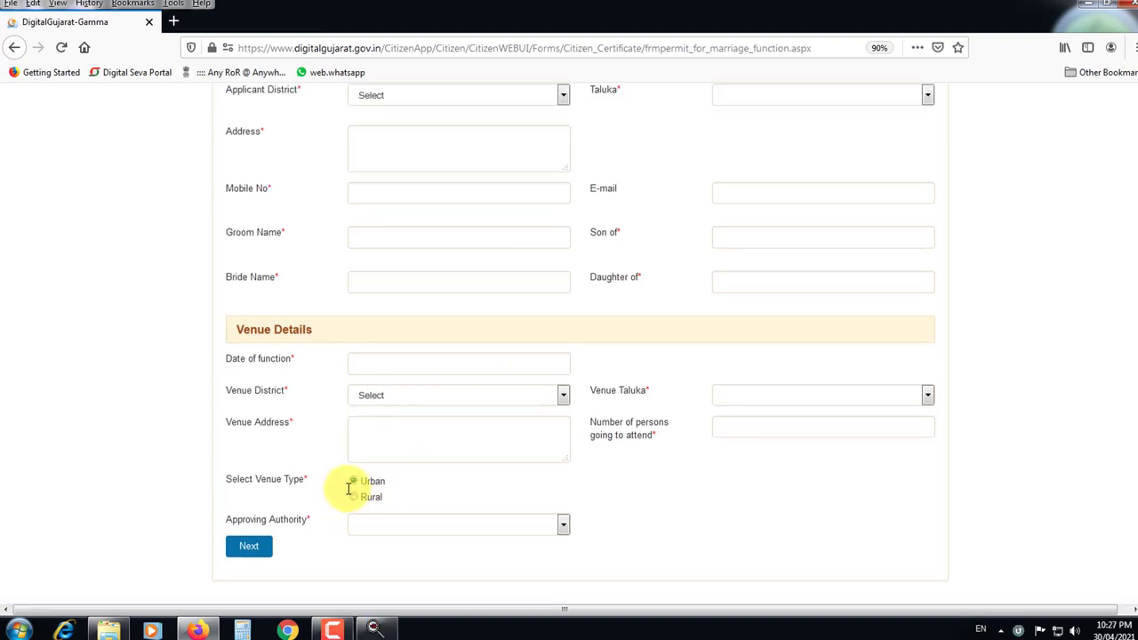
mouse_move(351, 487)
mouse_down()
mouse_move(376, 488)
mouse_move(374, 505)
mouse_move(387, 507)
mouse_up()
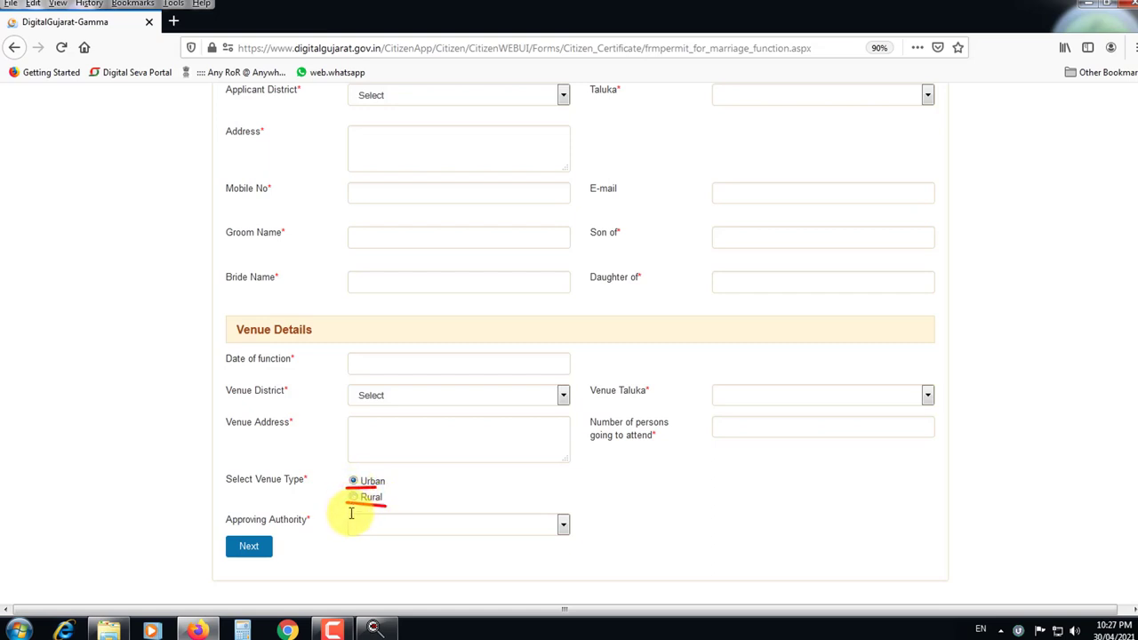
drag(225, 529, 301, 528)
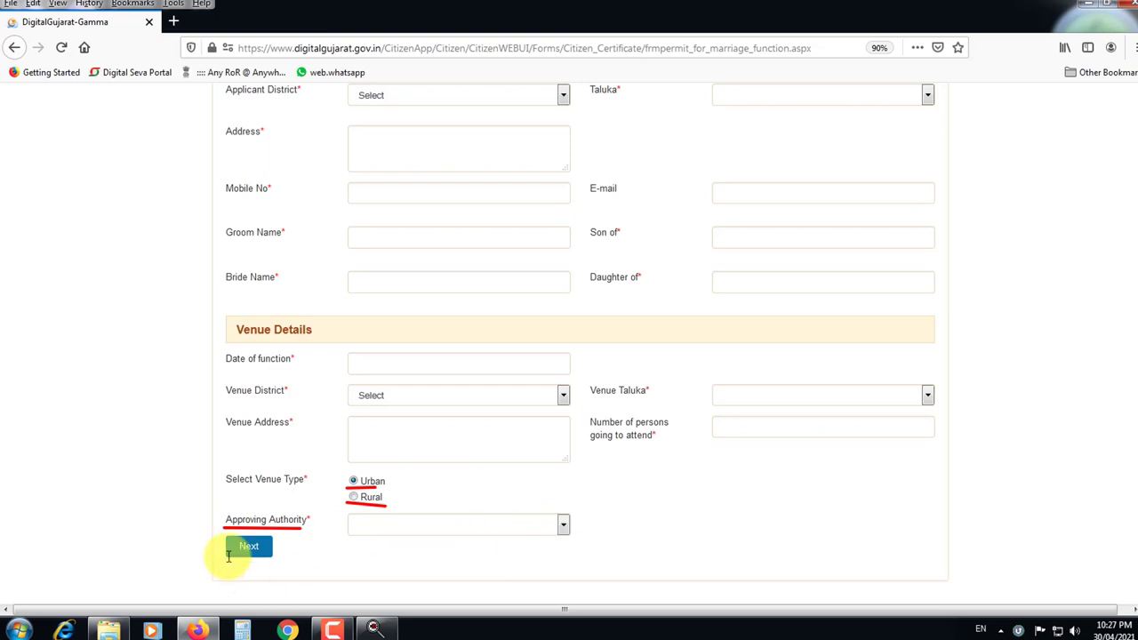
drag(222, 560, 270, 563)
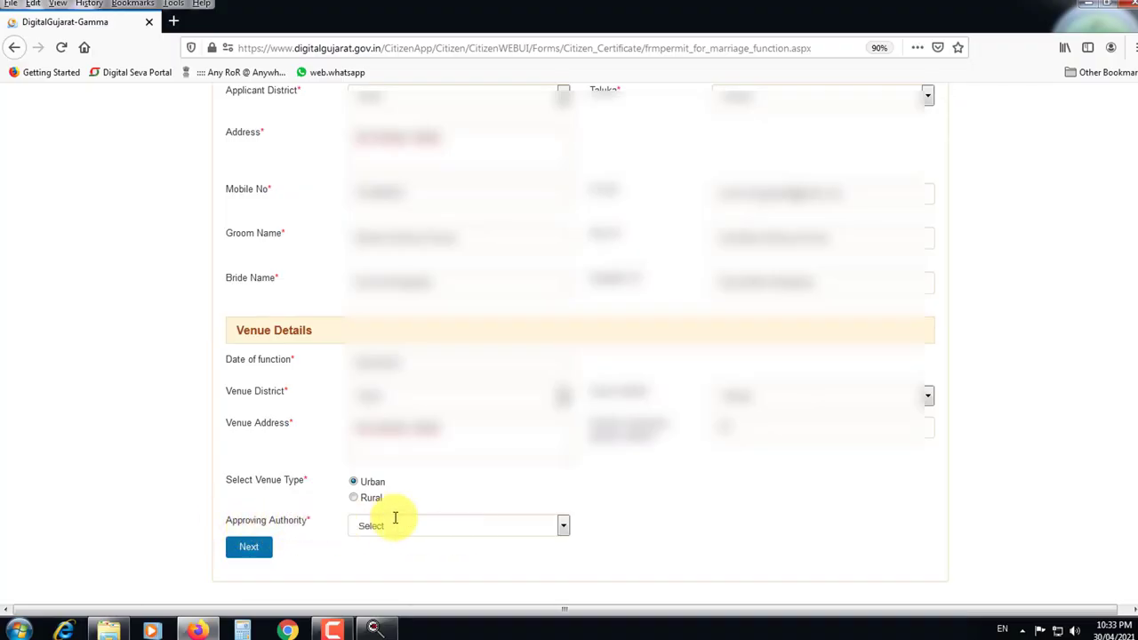
Step: Compare the approving authority options for the Urban and Rural venue types, and return the venue type to Urban
click(564, 526)
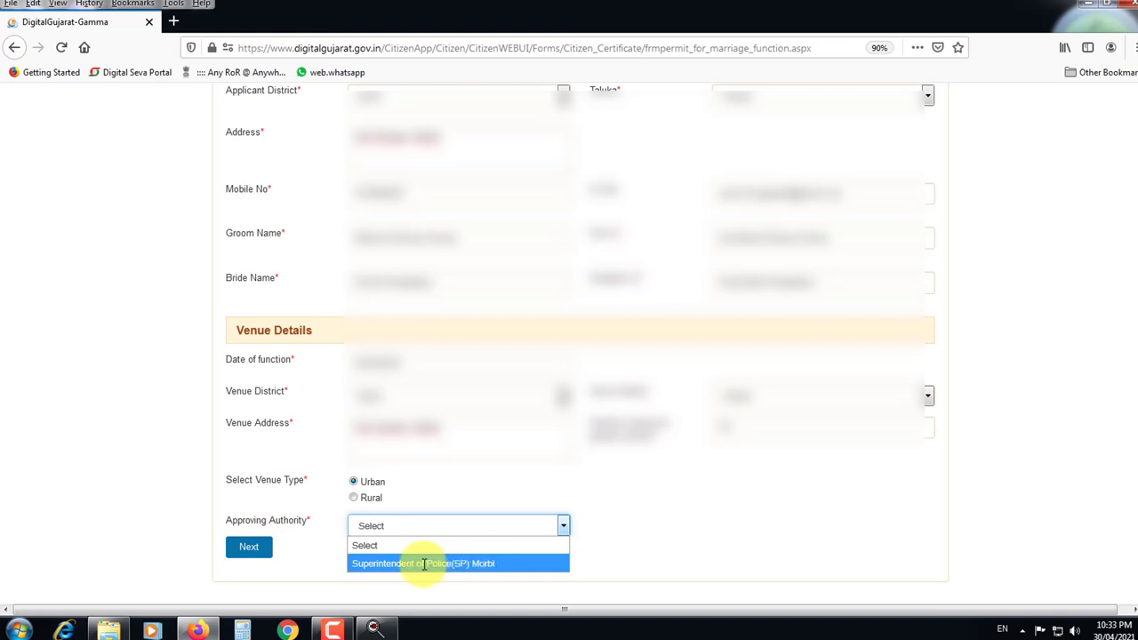
click(355, 496)
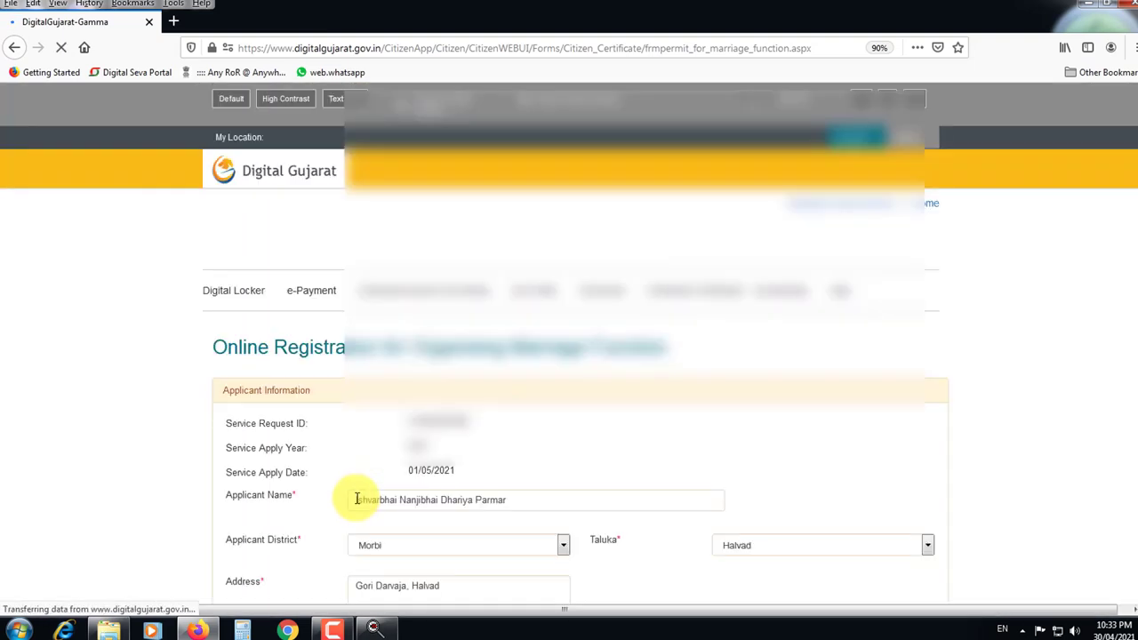
click(563, 526)
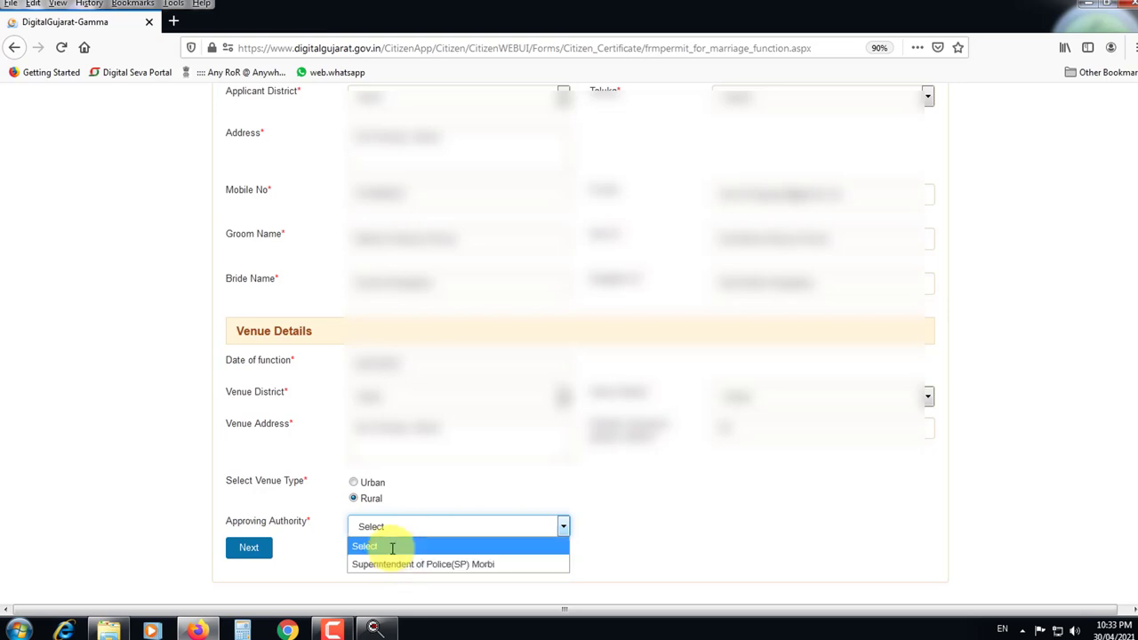
click(354, 482)
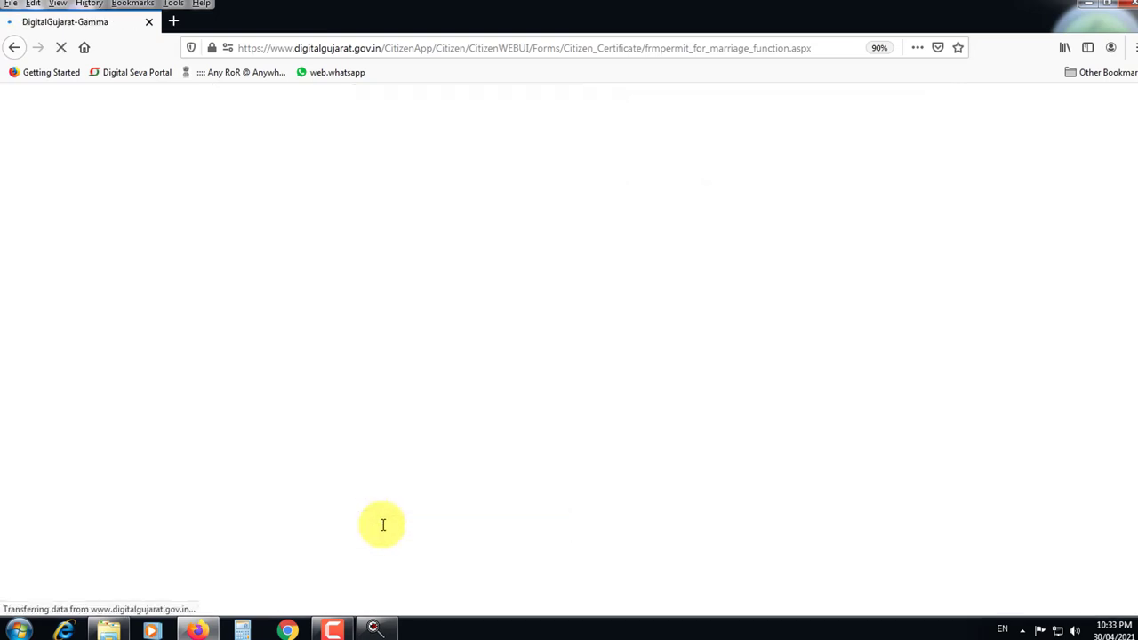
Step: Set the approving authority to Superintendent of Police(SP) Morbi, save the application details and continue to the document attachment page
click(382, 526)
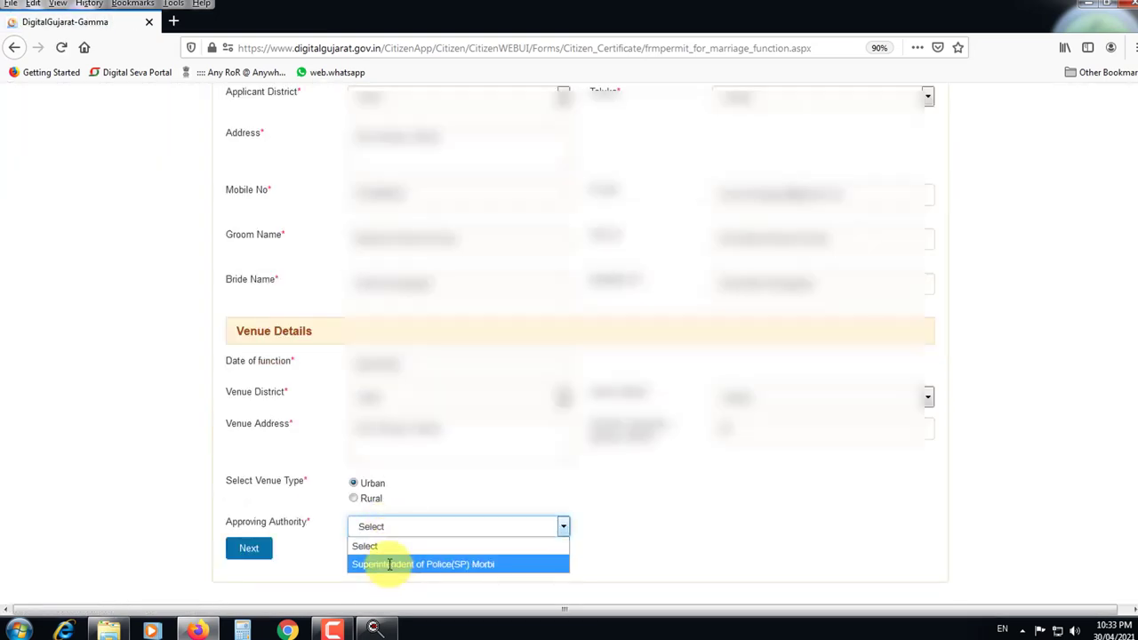
click(392, 566)
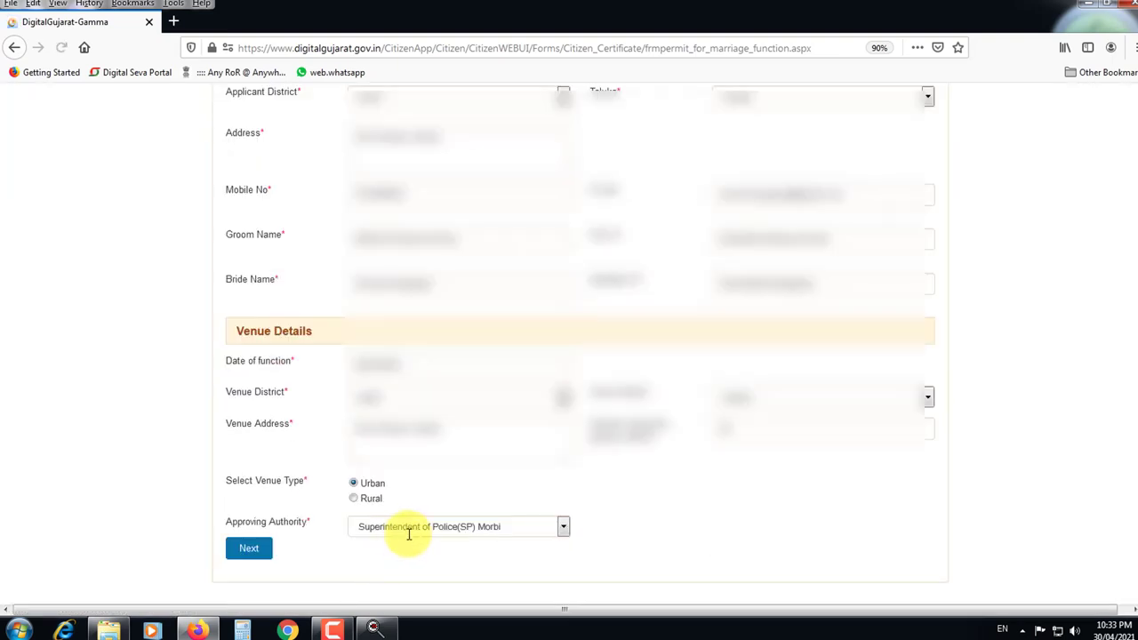
scroll(400, 538, down, 2)
click(247, 409)
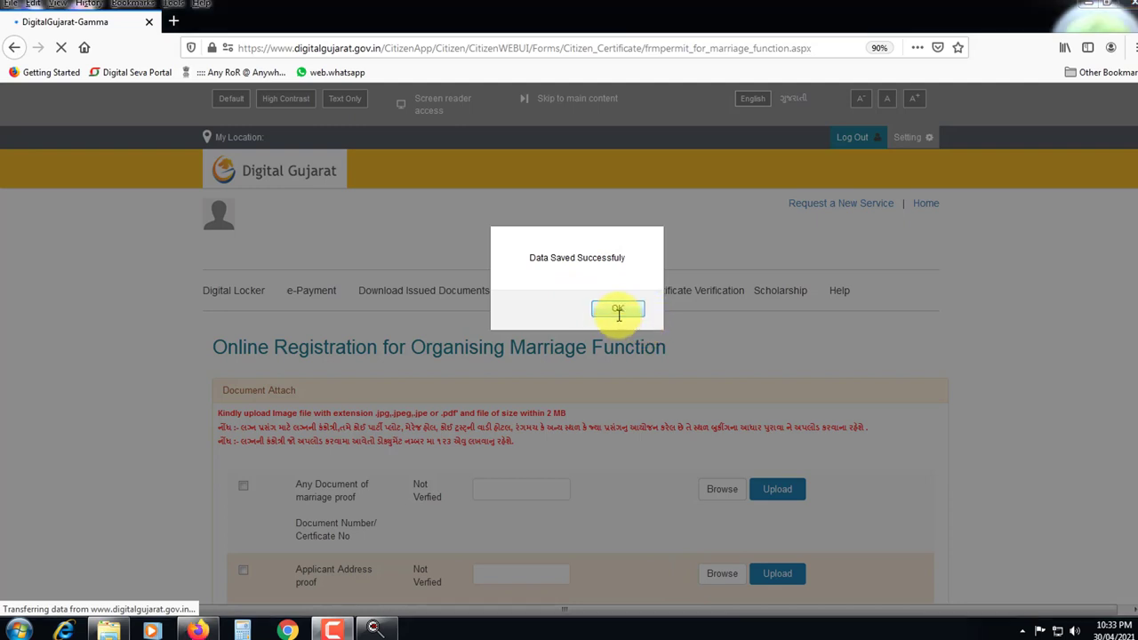
click(613, 306)
Step: Review the document selection boxes and the marriage proof row's document number, file selection and upload options
scroll(534, 342, up, 2)
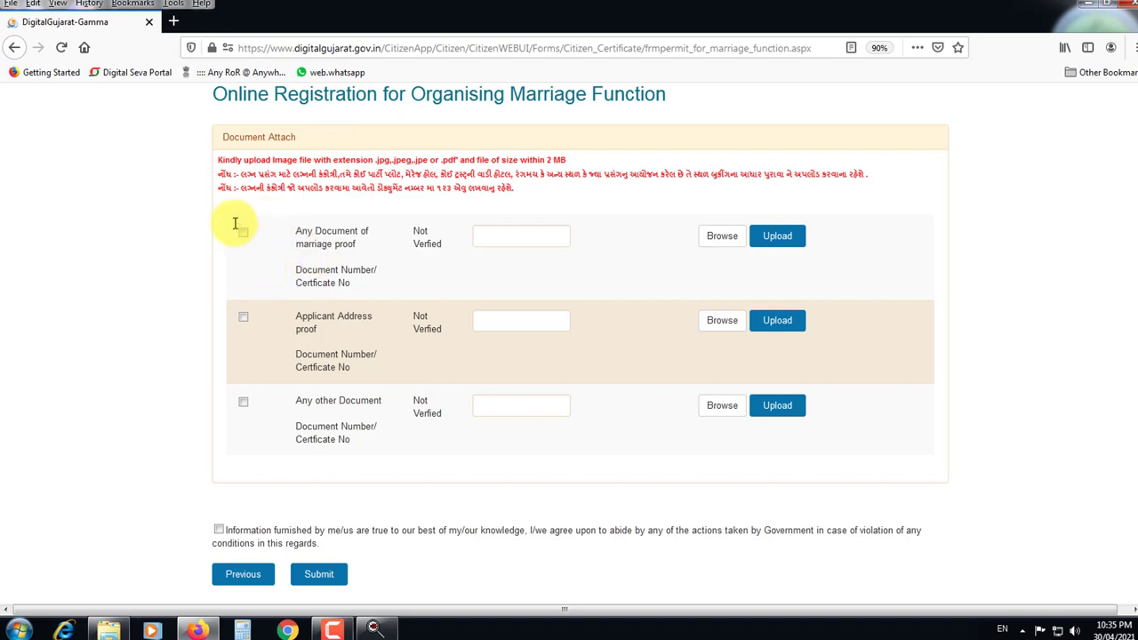
drag(230, 219, 252, 252)
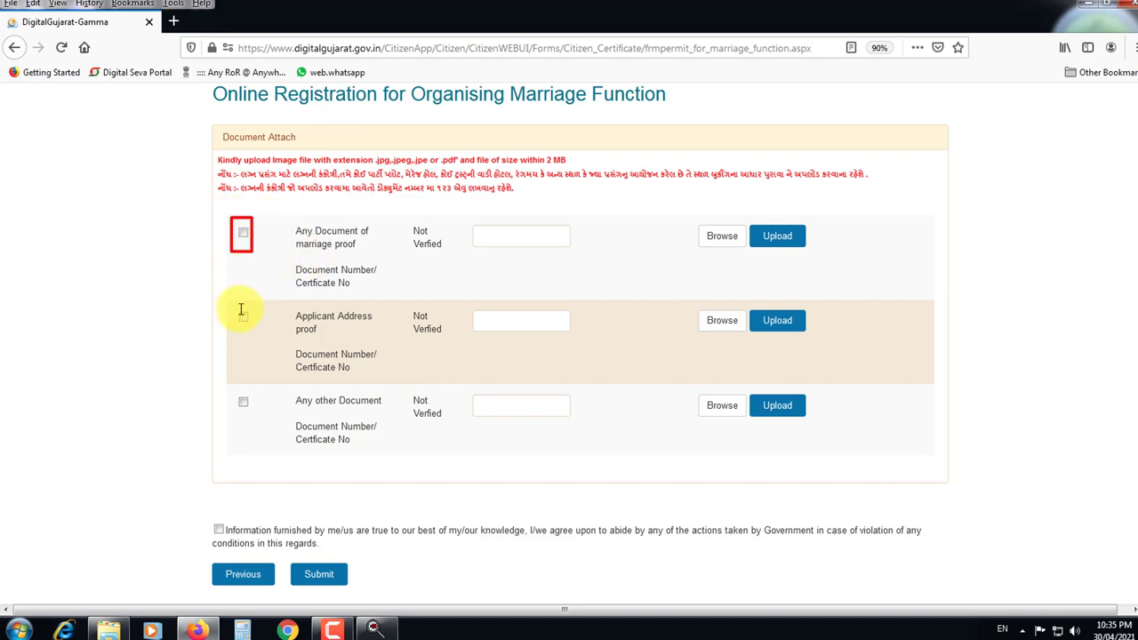
drag(232, 308, 258, 335)
drag(229, 394, 253, 417)
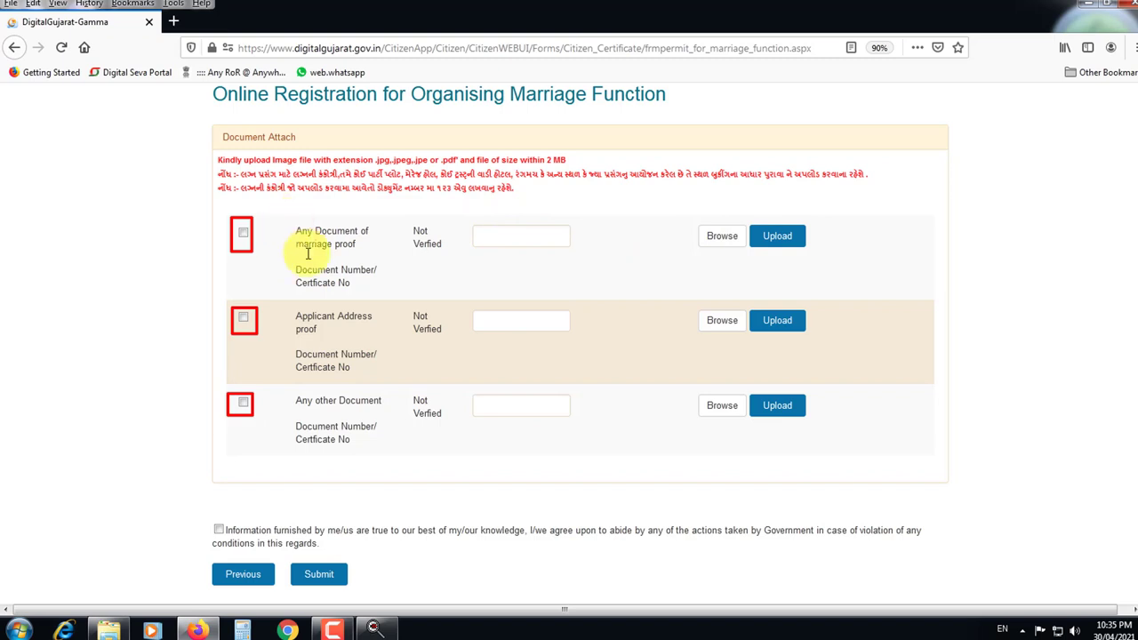
mouse_move(286, 217)
mouse_down()
mouse_move(293, 232)
mouse_move(392, 261)
mouse_up()
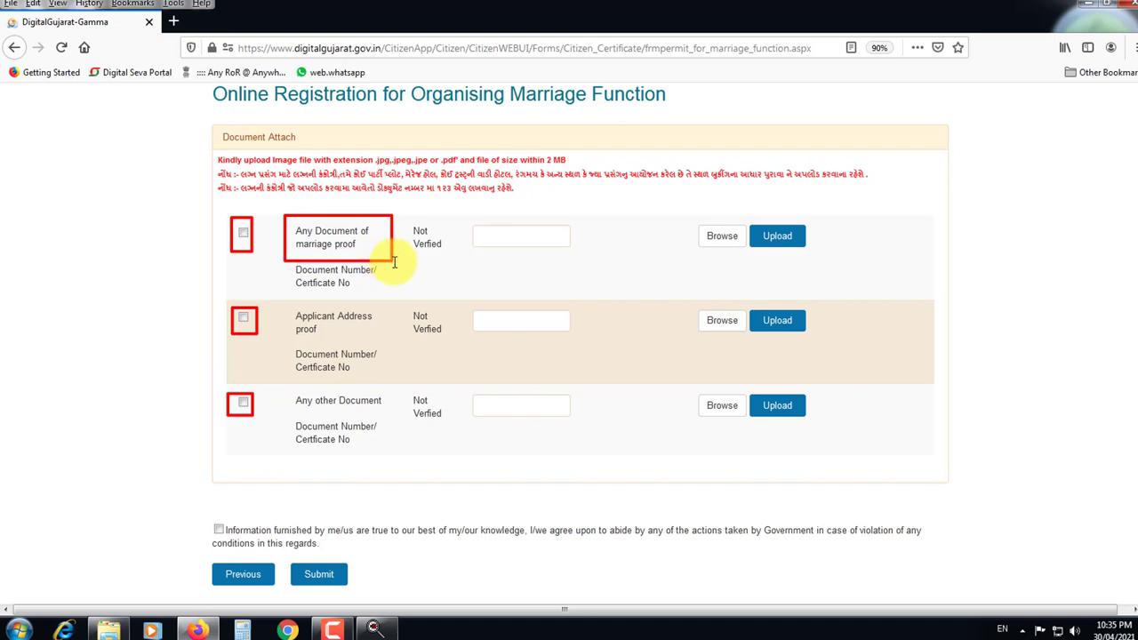
mouse_move(462, 222)
mouse_down()
mouse_move(513, 255)
mouse_move(577, 255)
mouse_up()
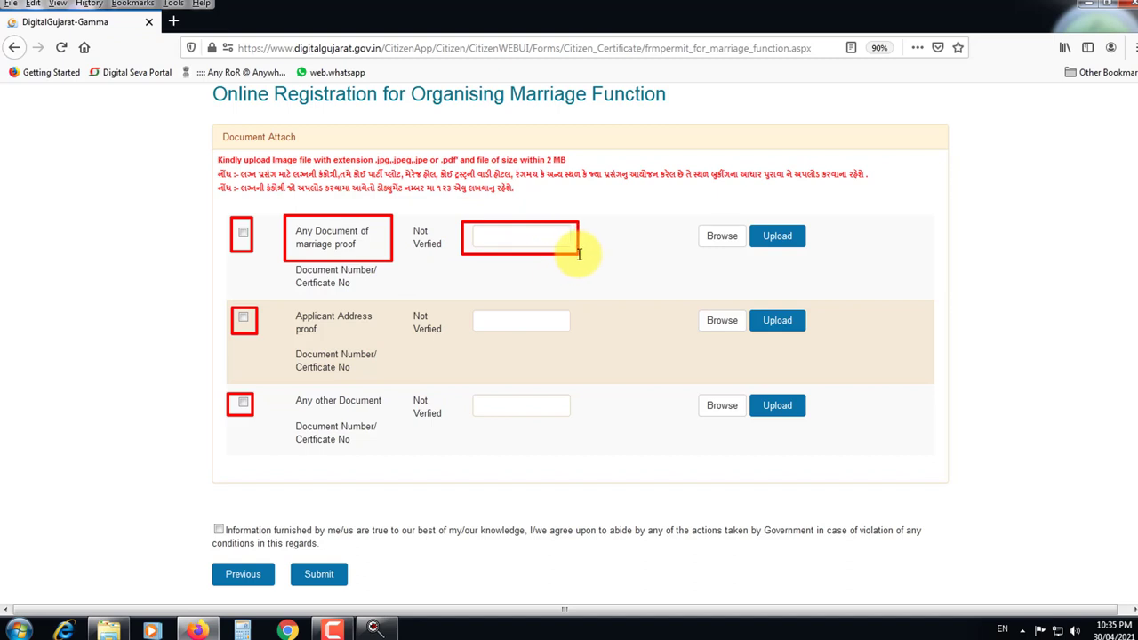
drag(690, 216, 748, 254)
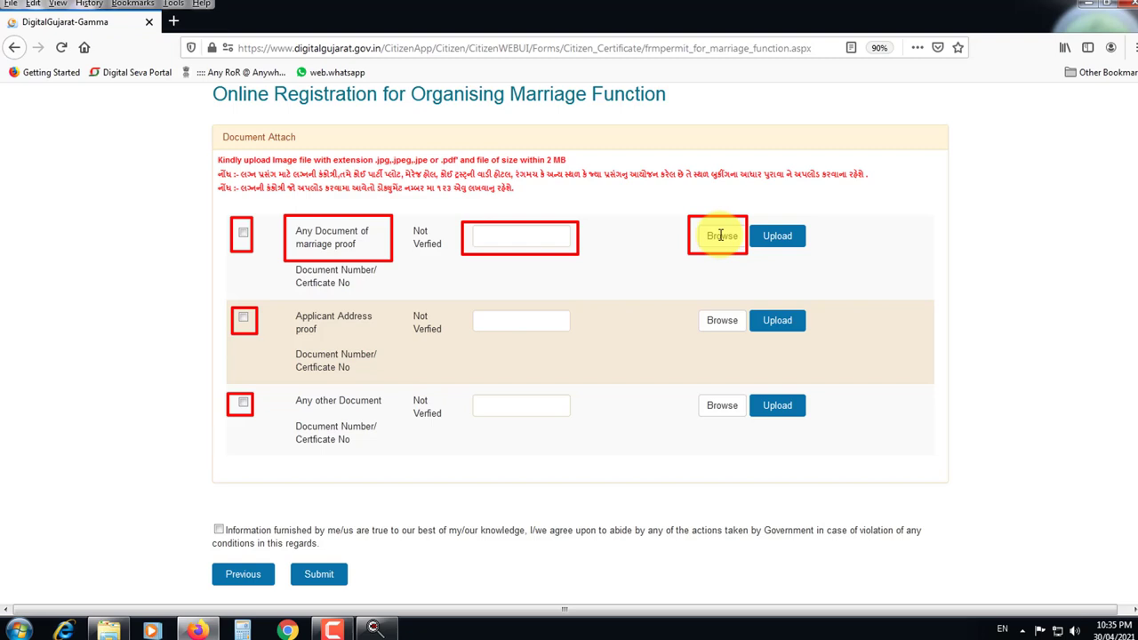
drag(749, 222, 811, 260)
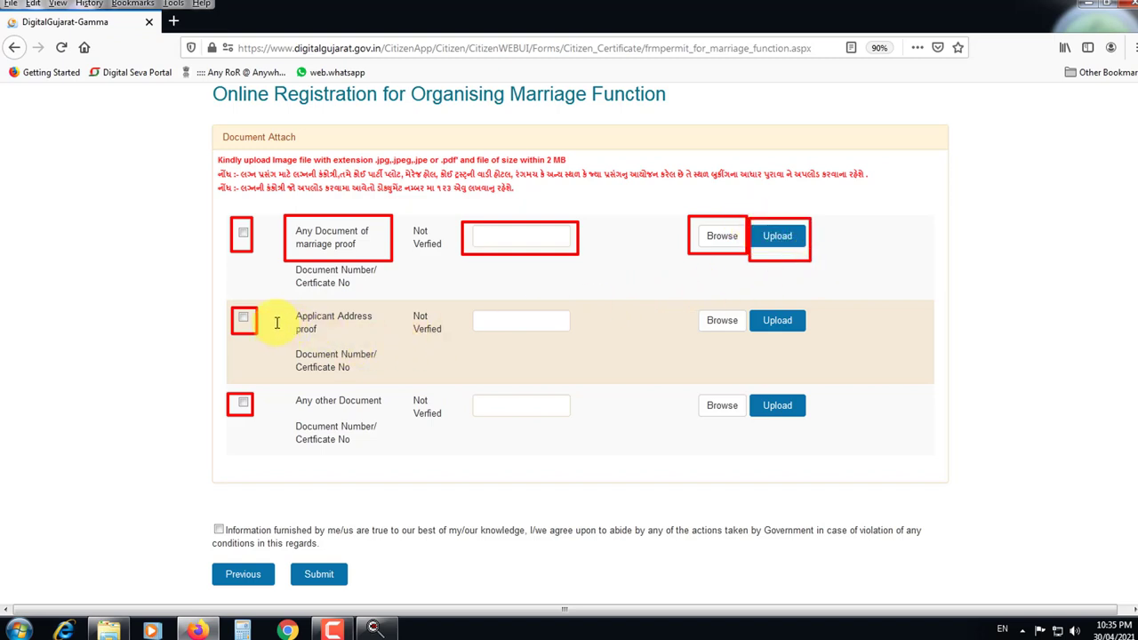
Step: Review the Applicant Address proof and Any other Document rows with their upload options, and the declaration above the submission options
mouse_move(272, 305)
mouse_down()
mouse_move(395, 343)
mouse_move(399, 383)
mouse_up()
drag(464, 309, 584, 338)
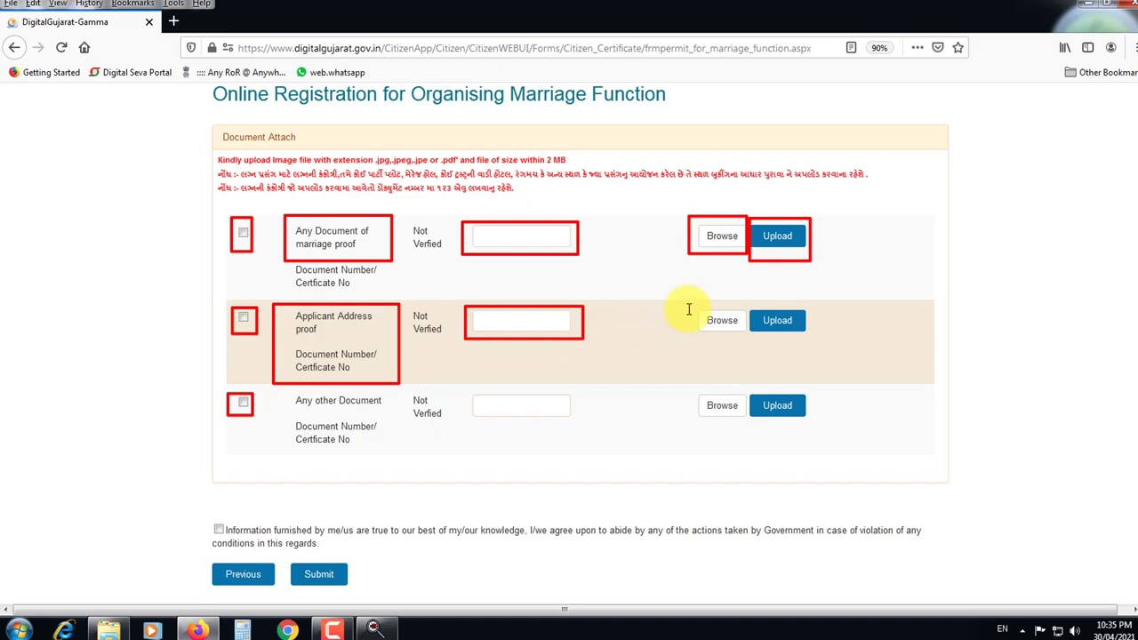
drag(697, 308, 749, 338)
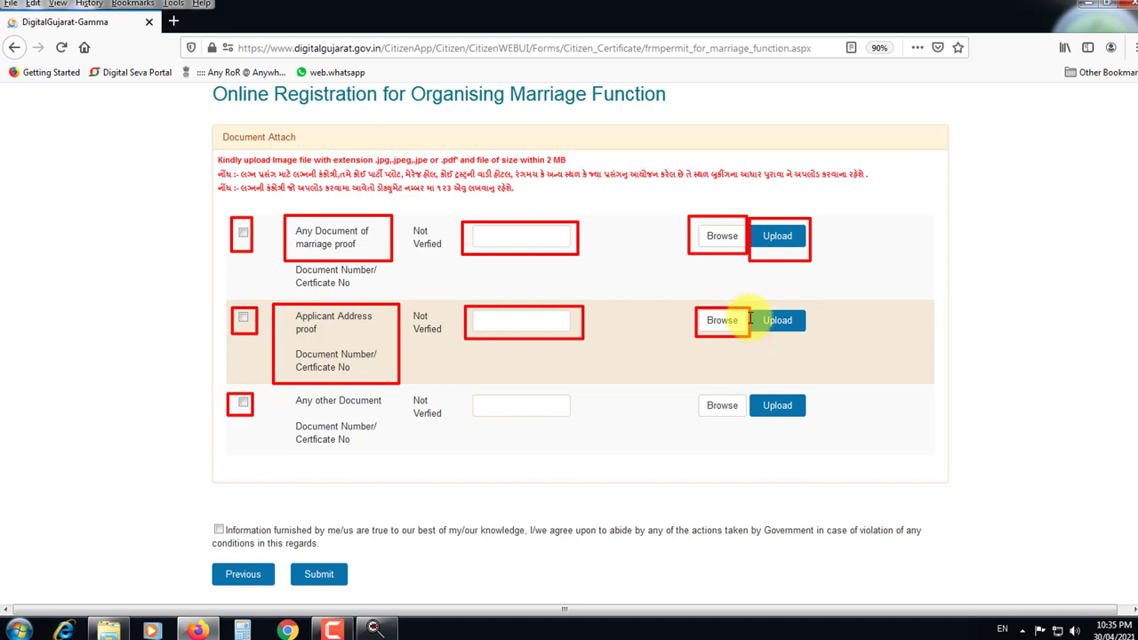
drag(754, 308, 804, 337)
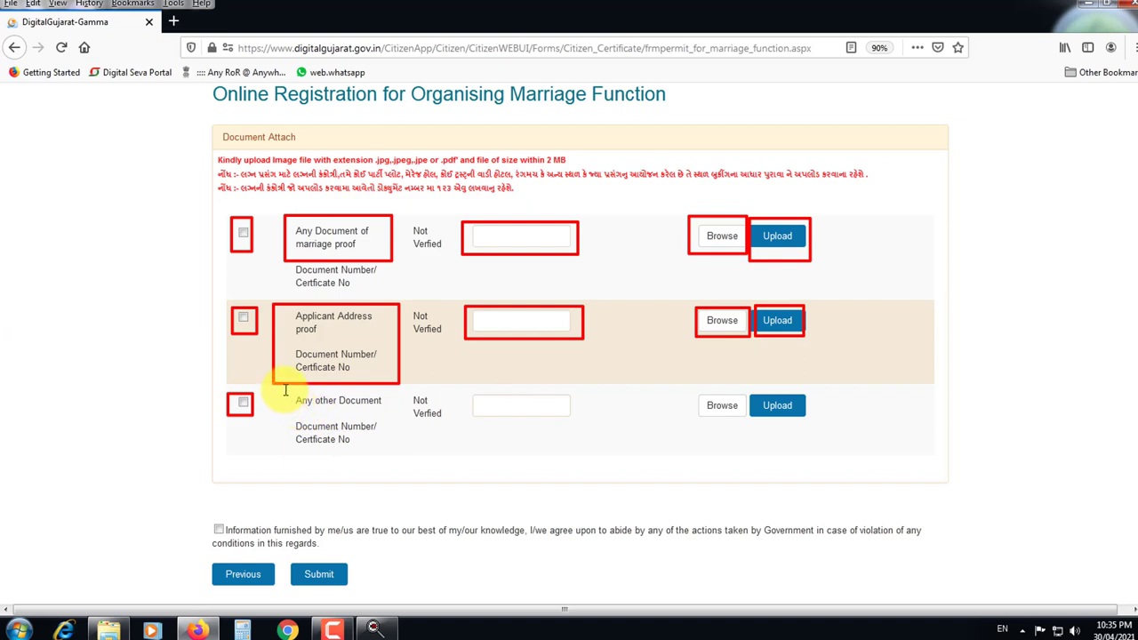
drag(282, 387, 388, 413)
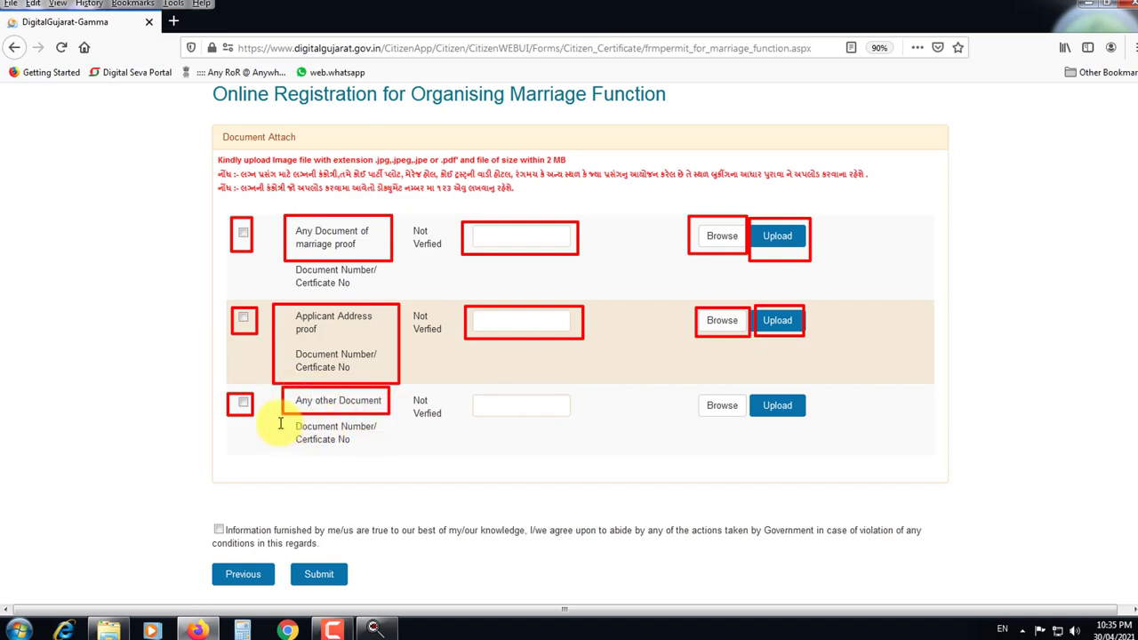
drag(280, 417, 379, 454)
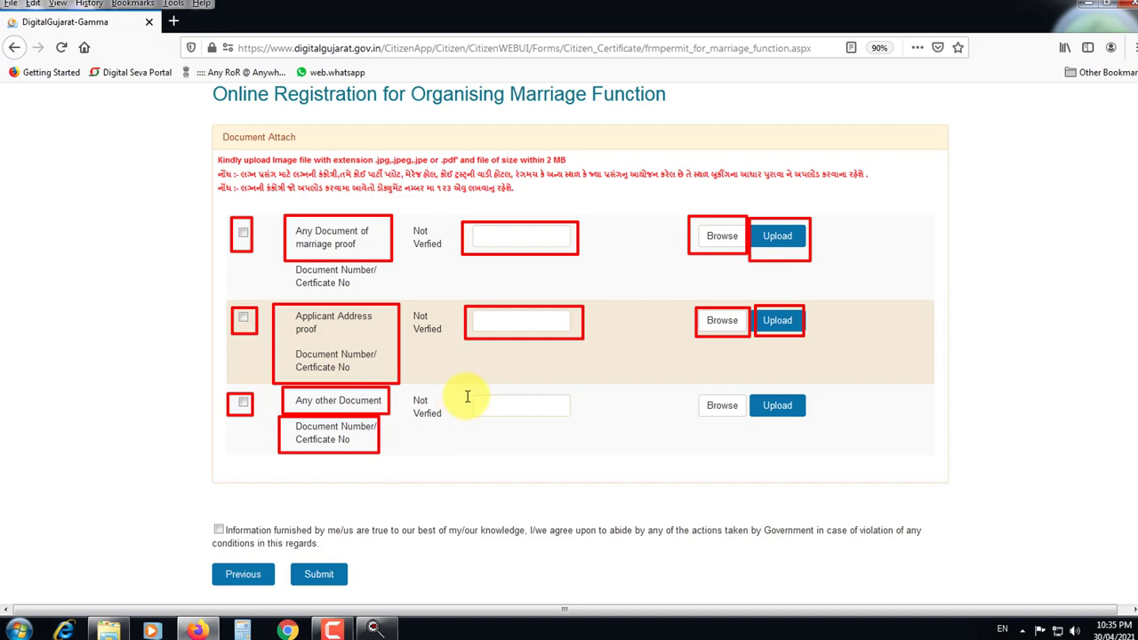
mouse_move(467, 389)
mouse_down()
mouse_move(506, 415)
mouse_move(569, 422)
mouse_up()
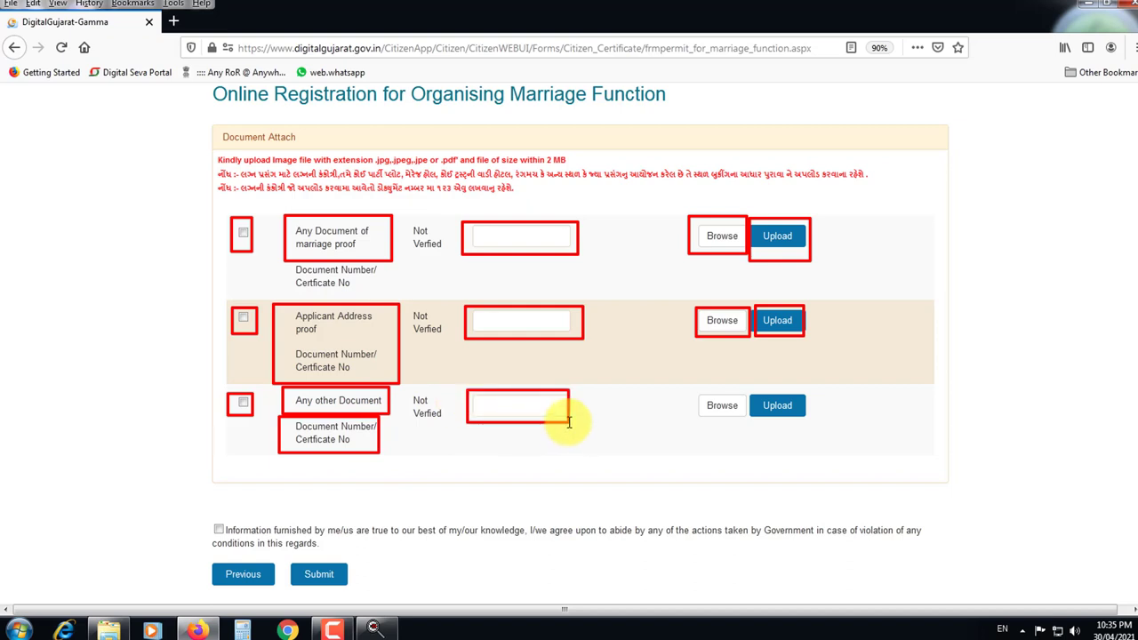
mouse_move(689, 390)
mouse_down()
mouse_move(747, 422)
mouse_move(808, 421)
mouse_up()
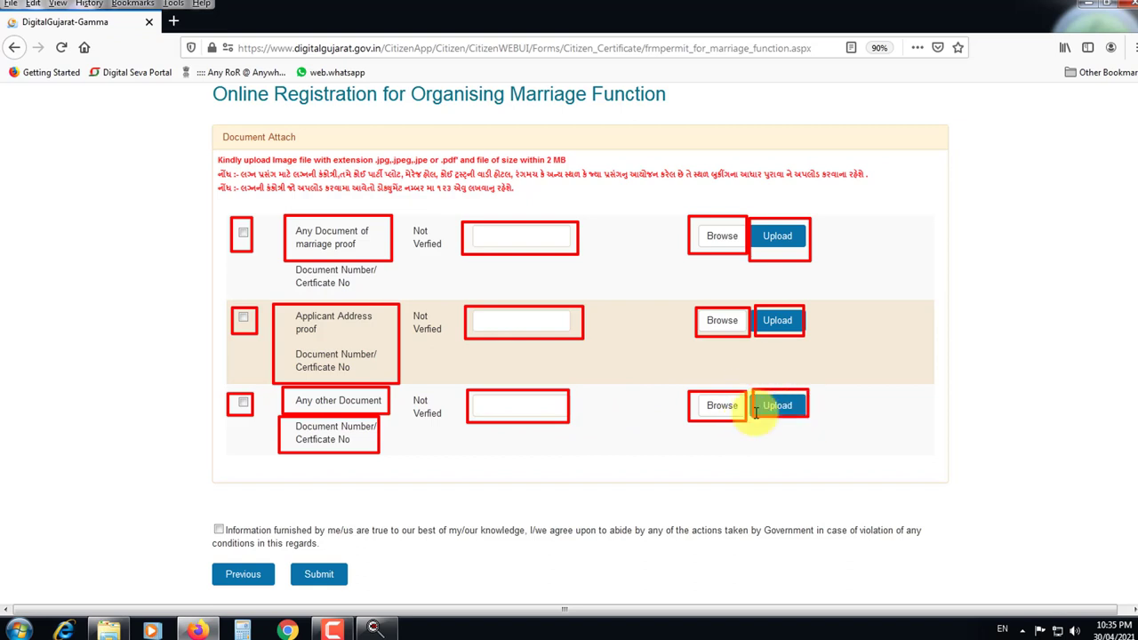
mouse_move(211, 525)
mouse_down()
mouse_move(318, 558)
mouse_move(920, 531)
mouse_move(934, 536)
mouse_move(931, 549)
mouse_up()
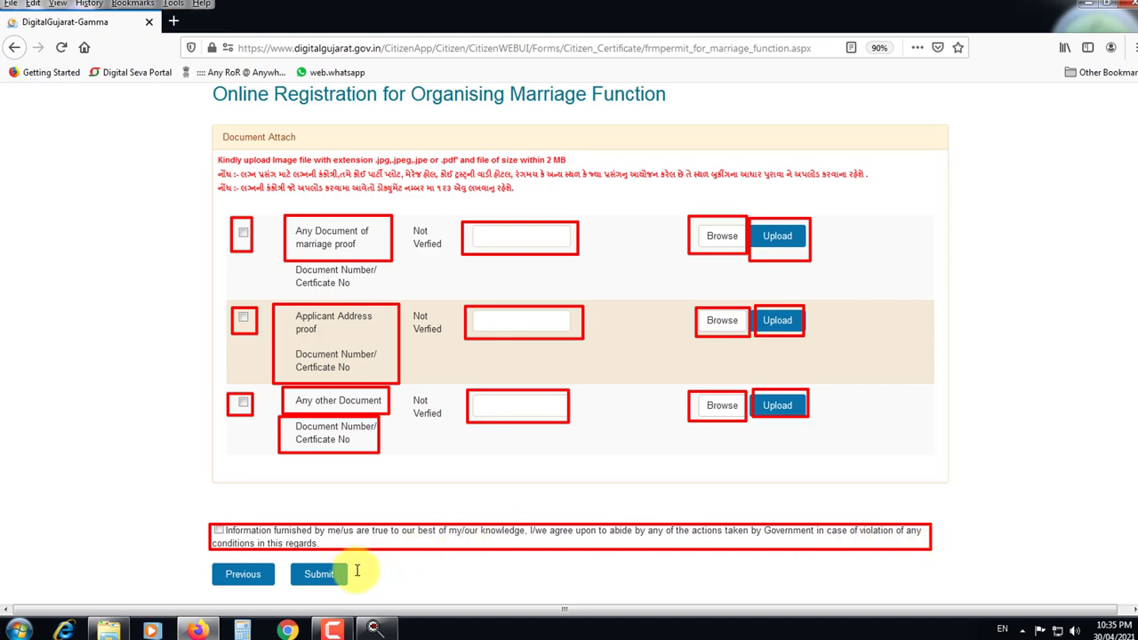
click(219, 530)
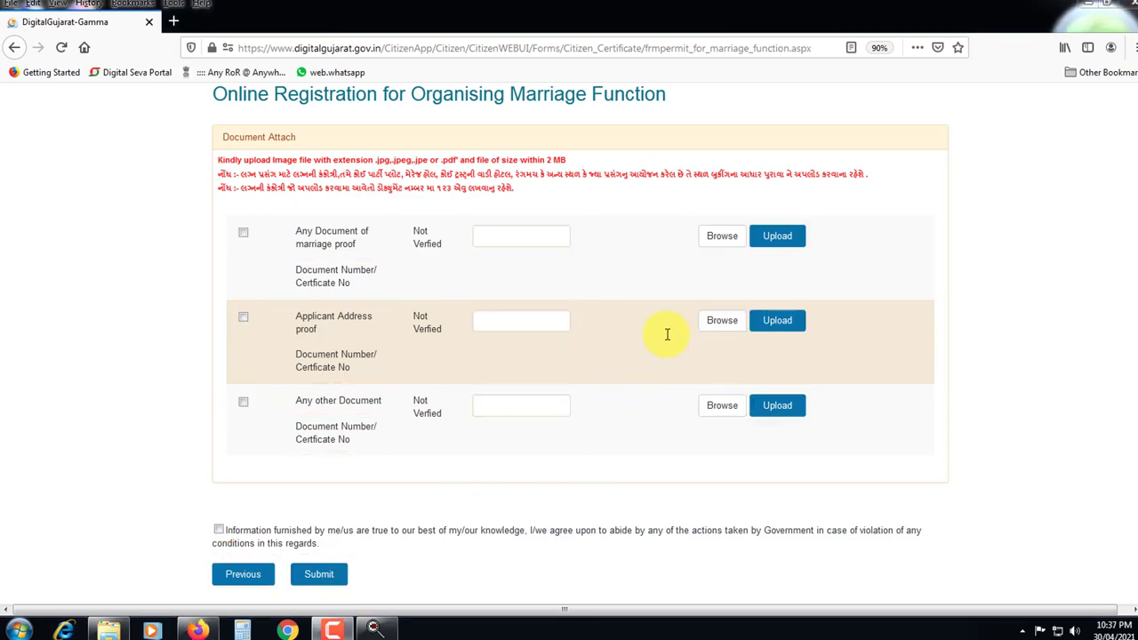
Step: Return to the portal home page and review the marriage function entry under Service Requests, from request ID, date and service to its edit option
click(782, 318)
scroll(948, 247, up, 3)
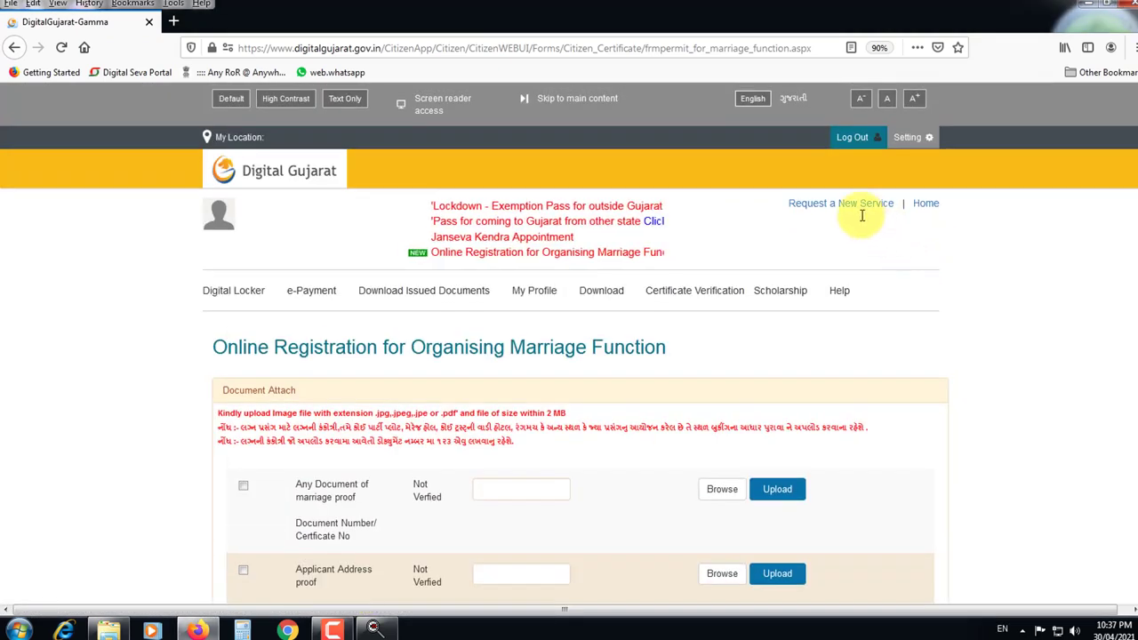
click(924, 203)
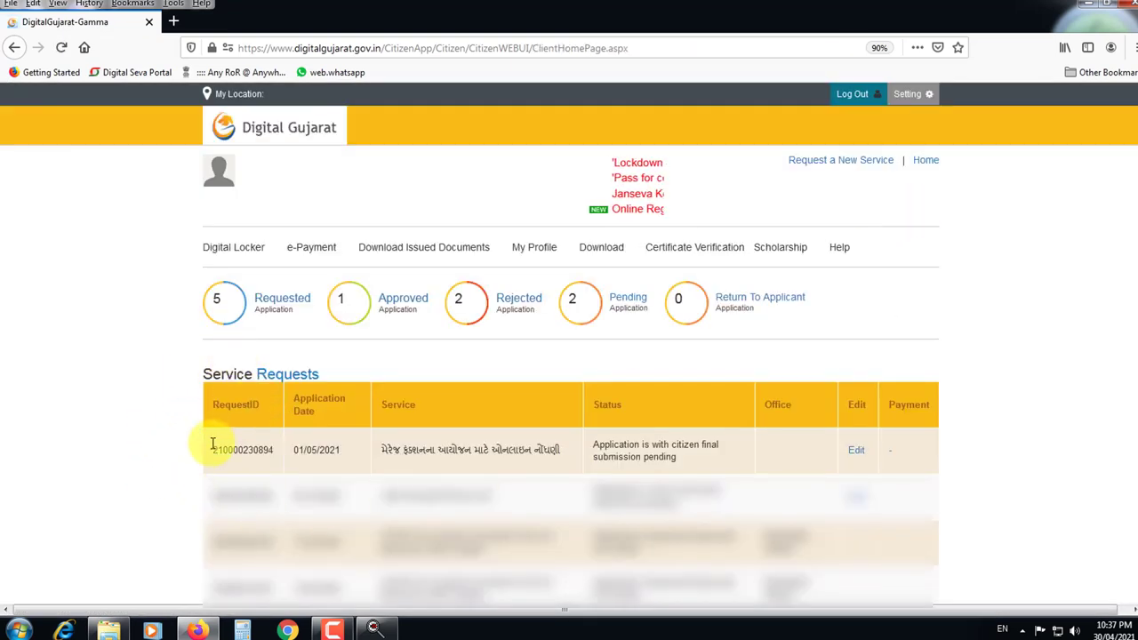
mouse_move(197, 434)
mouse_down()
mouse_move(267, 478)
mouse_move(280, 474)
mouse_up()
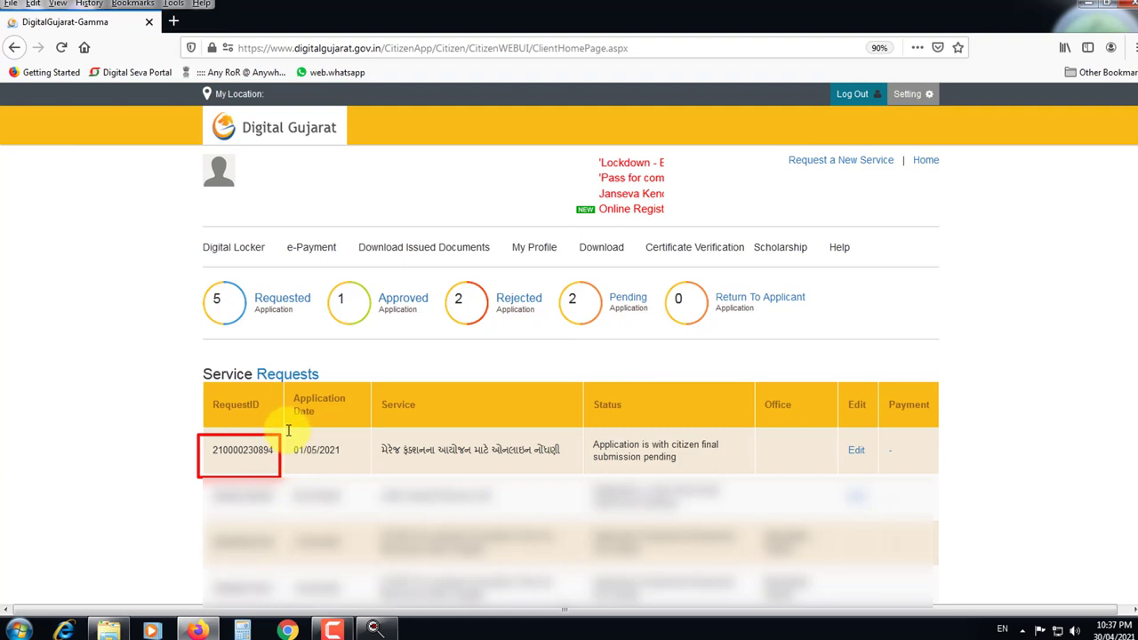
drag(285, 429, 368, 473)
mouse_move(376, 429)
mouse_down()
mouse_move(516, 477)
mouse_move(577, 472)
mouse_up()
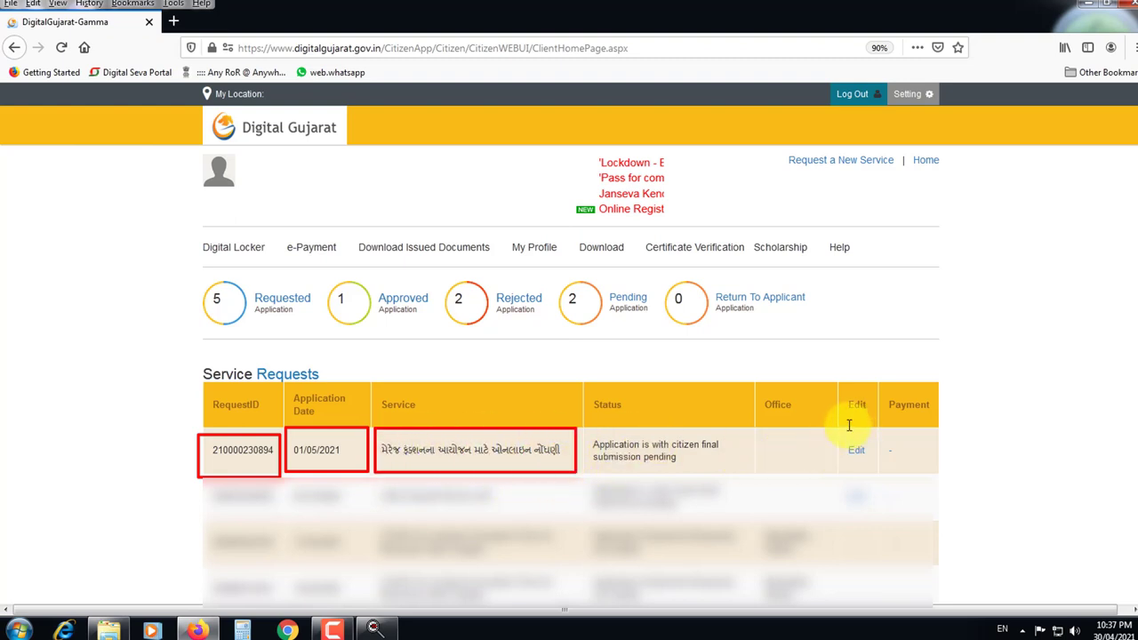
drag(845, 425, 871, 470)
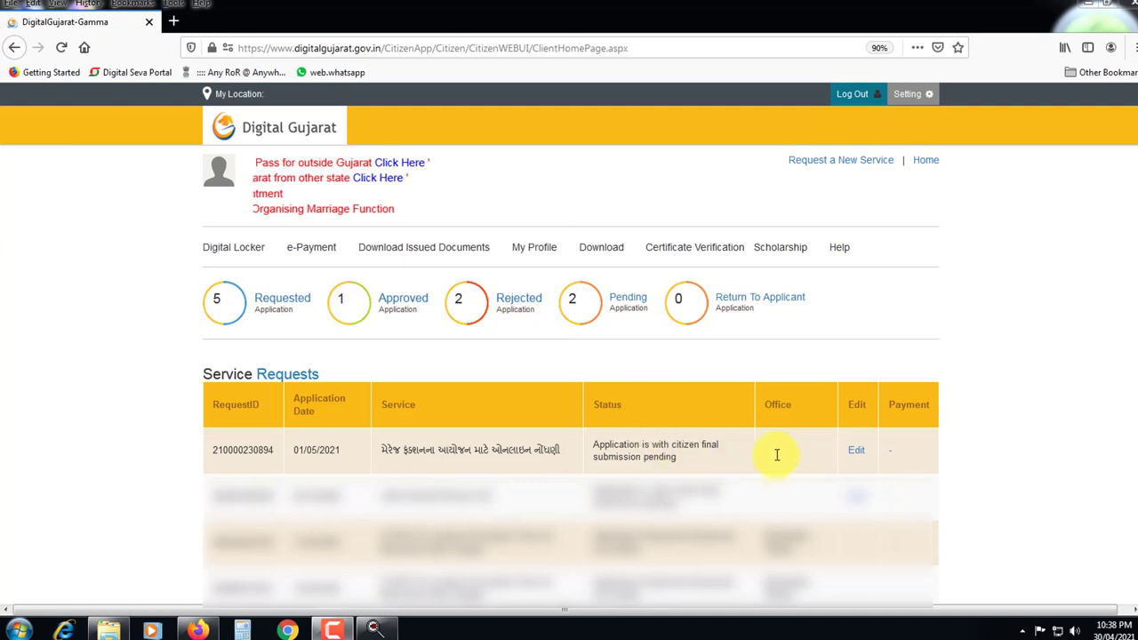
scroll(1006, 495, down, 5)
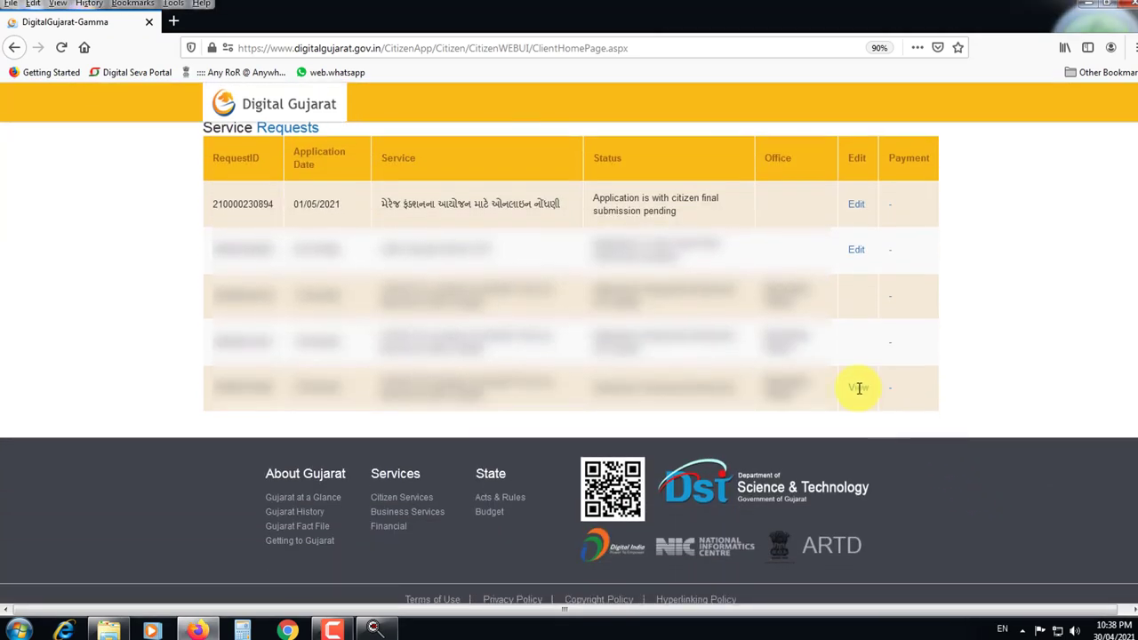